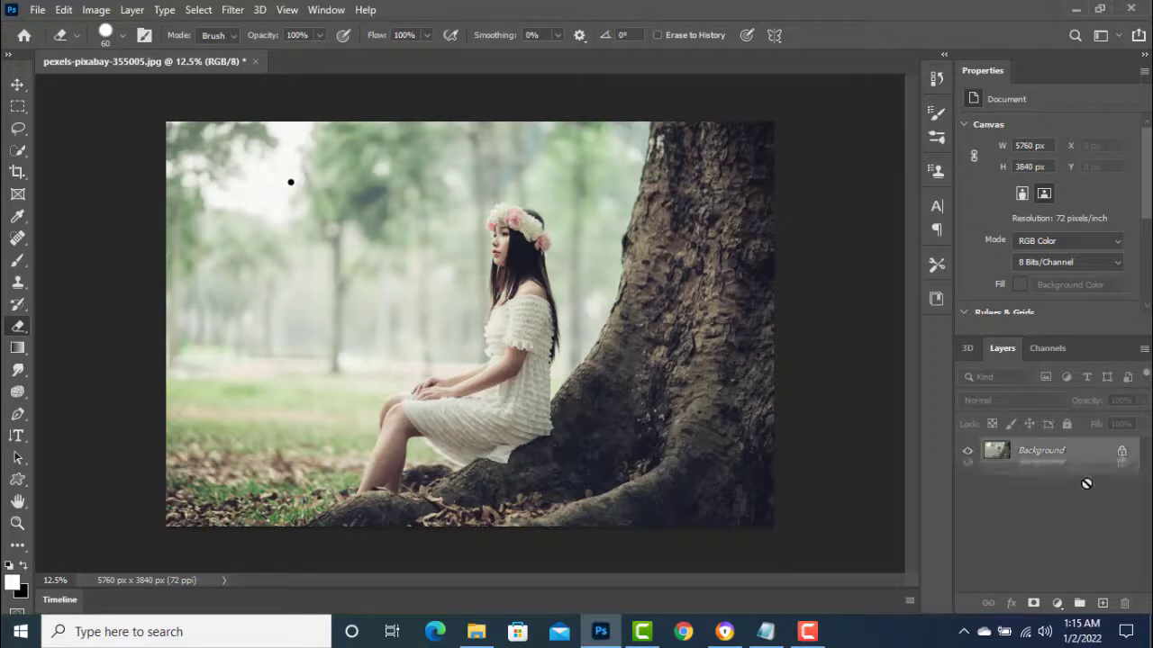
Step: Duplicate the Background layer and mask Background copy 2 so only the automatically selected woman shows
{"action": "left_click_drag", "start_coordinate": [1088, 457], "coordinate": [1099, 604]}
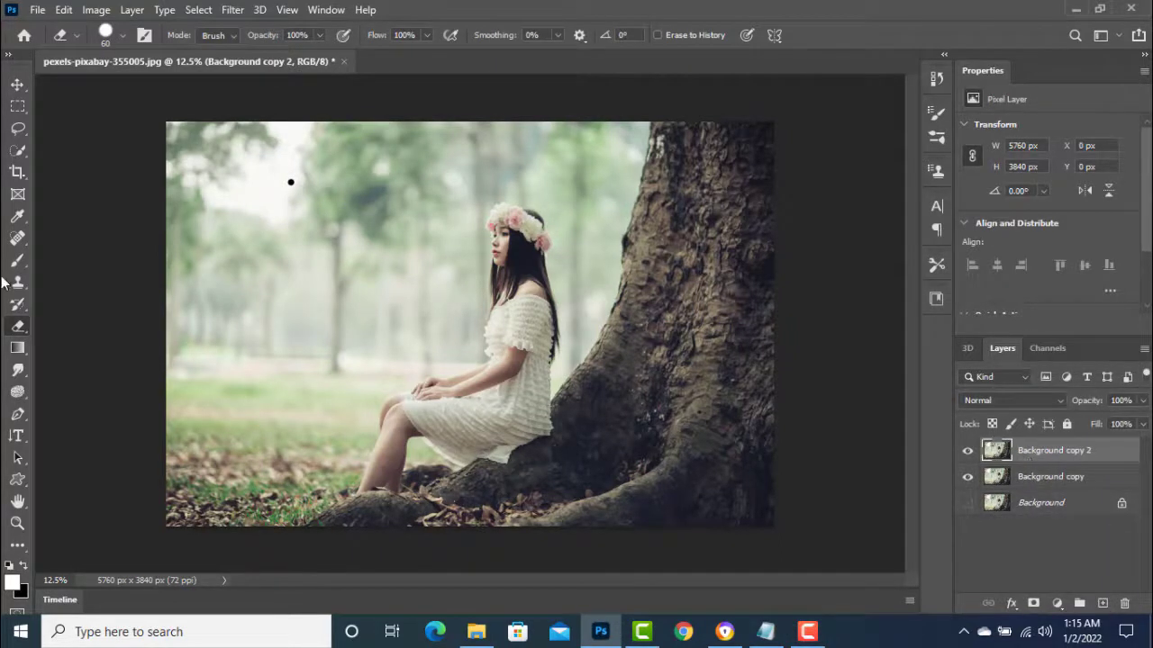
{"action": "left_click", "coordinate": [17, 151]}
{"action": "left_click", "coordinate": [500, 36]}
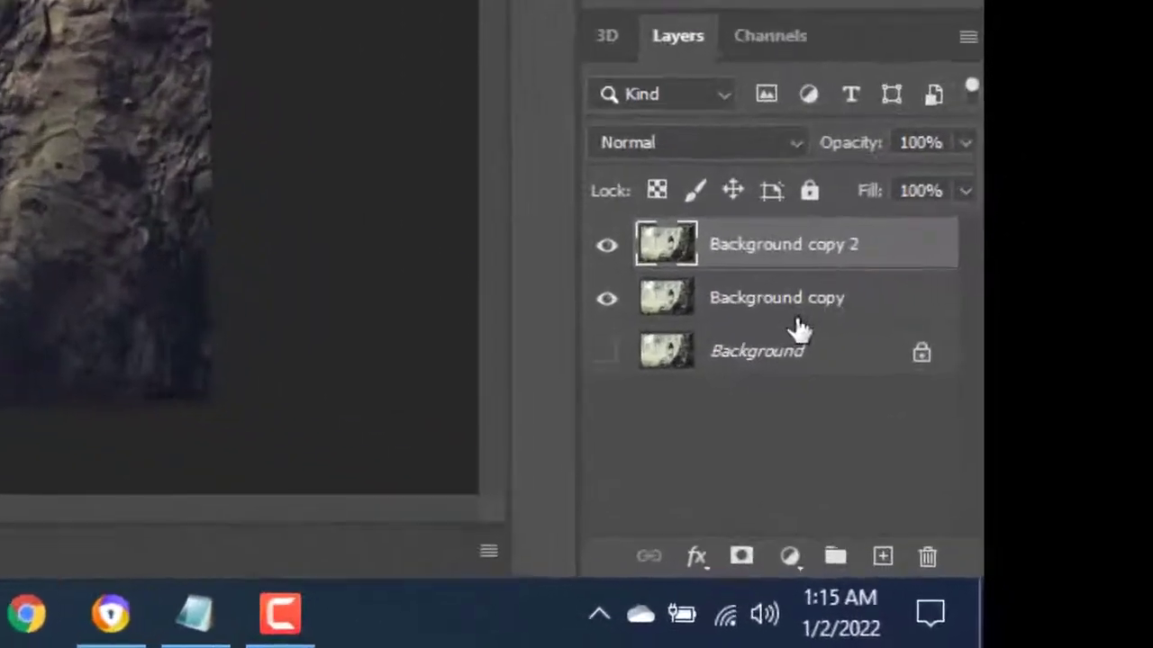
{"action": "left_click", "coordinate": [721, 553]}
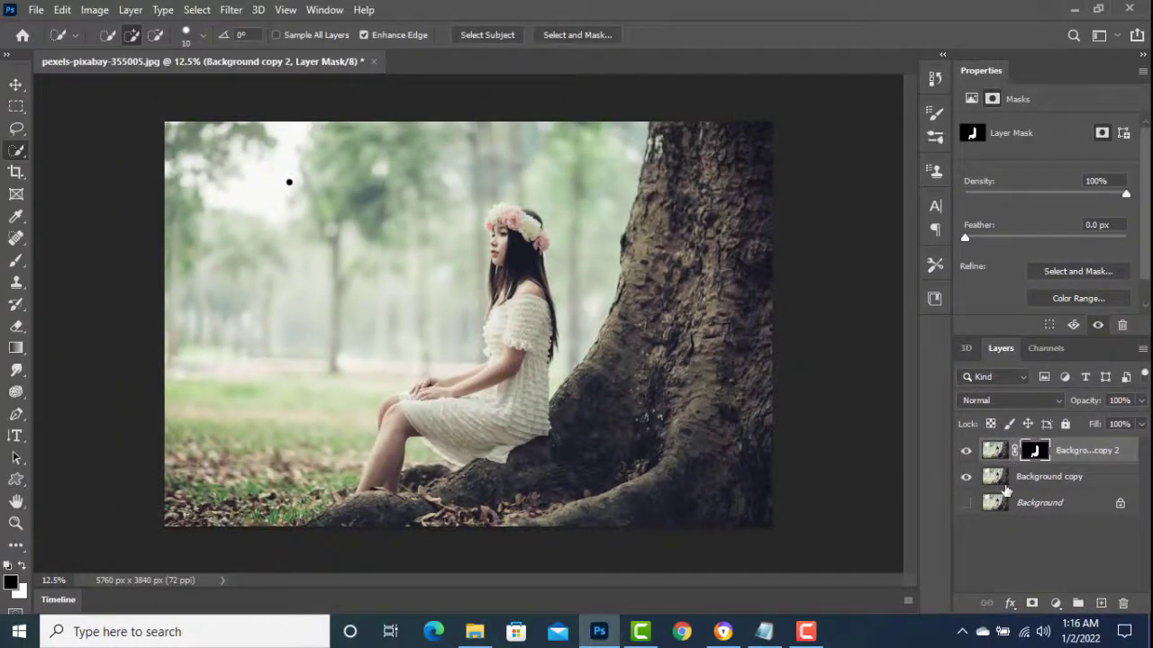
Step: Load the woman's mask as a selection on Background copy and expand it by 5 pixels
{"action": "left_click", "coordinate": [1041, 483]}
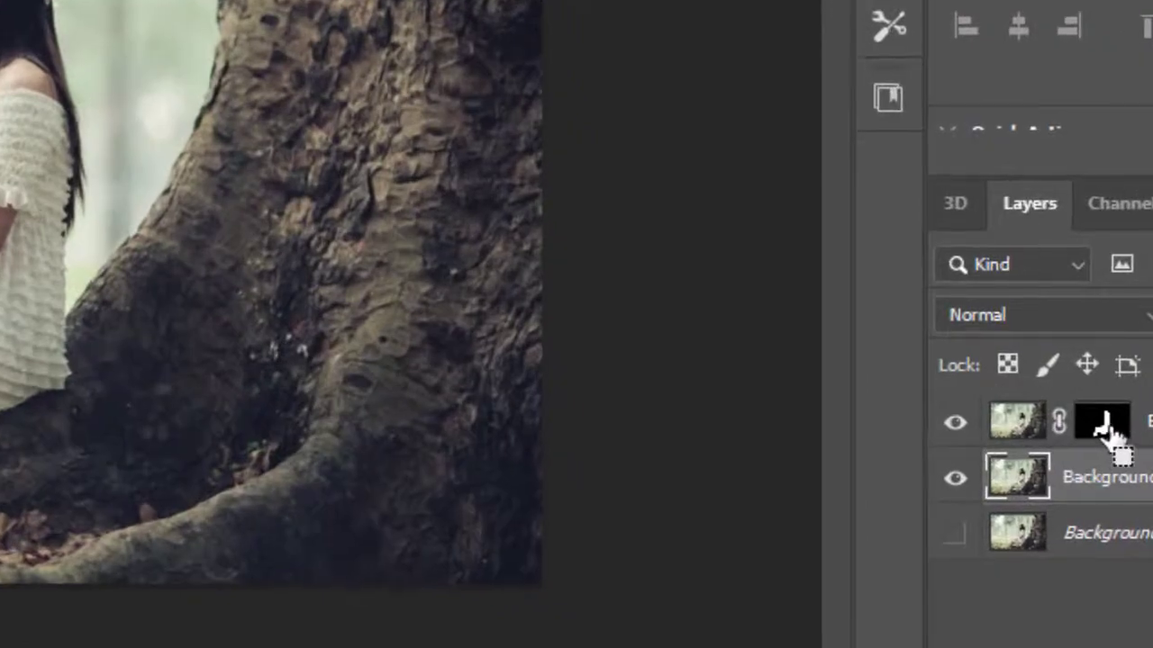
{"action": "left_click", "coordinate": [1106, 425], "text": "ctrl"}
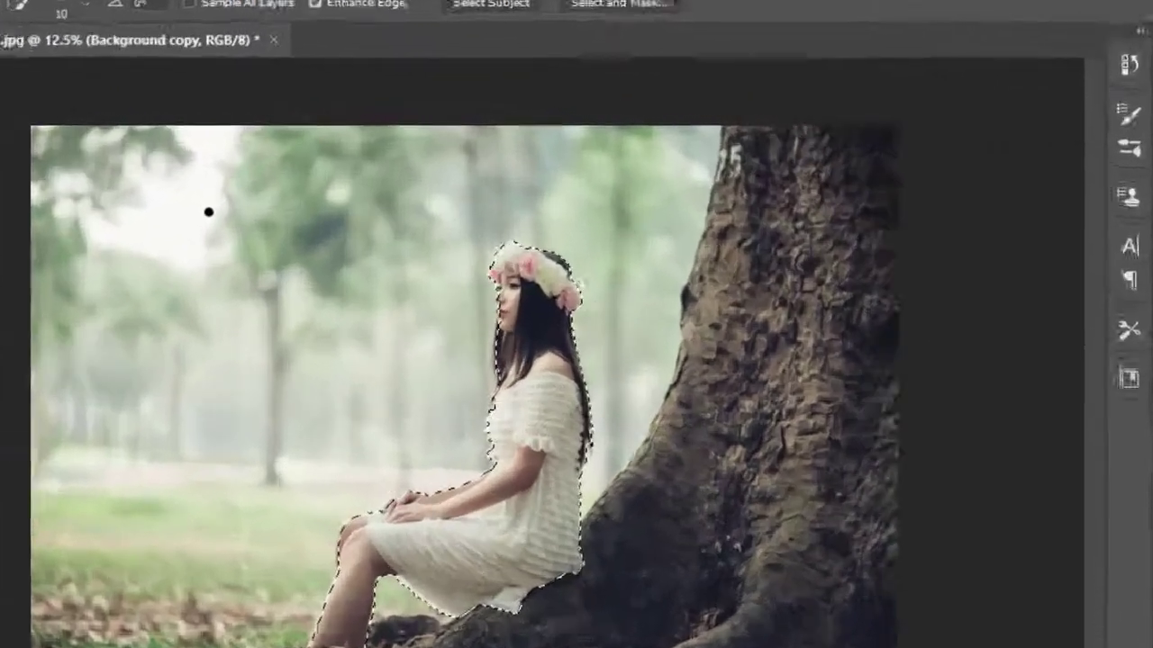
{"action": "left_click", "coordinate": [198, 10]}
{"action": "mouse_move", "coordinate": [189, 438]}
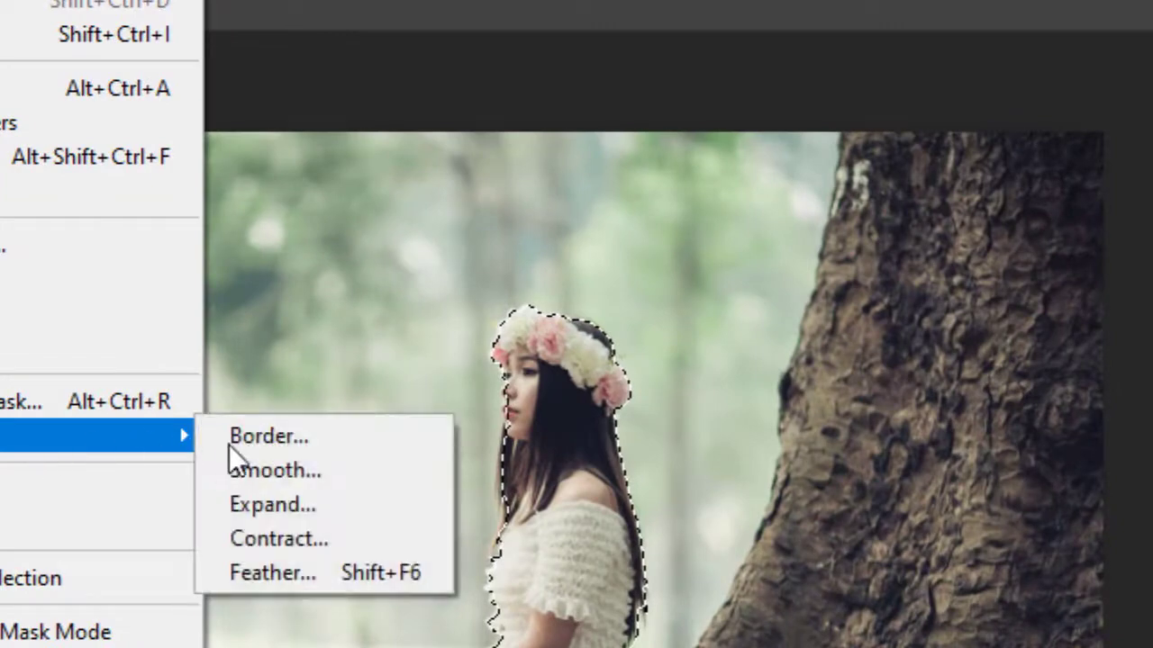
{"action": "left_click", "coordinate": [300, 505]}
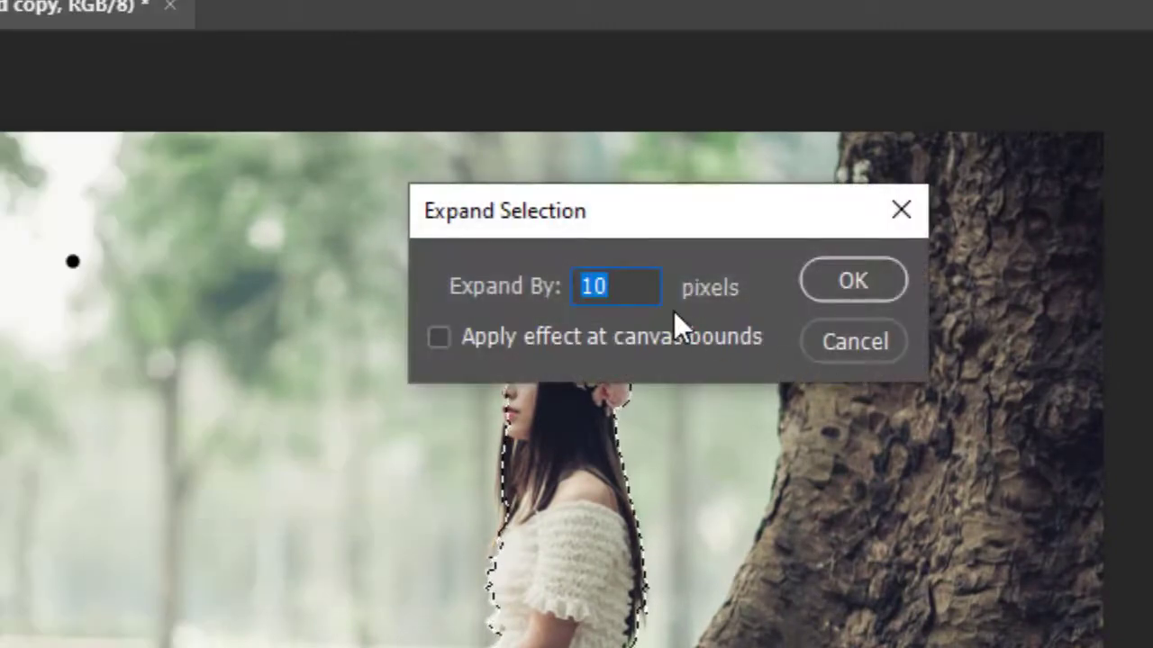
{"action": "type", "text": "5"}
{"action": "key", "text": "Return"}
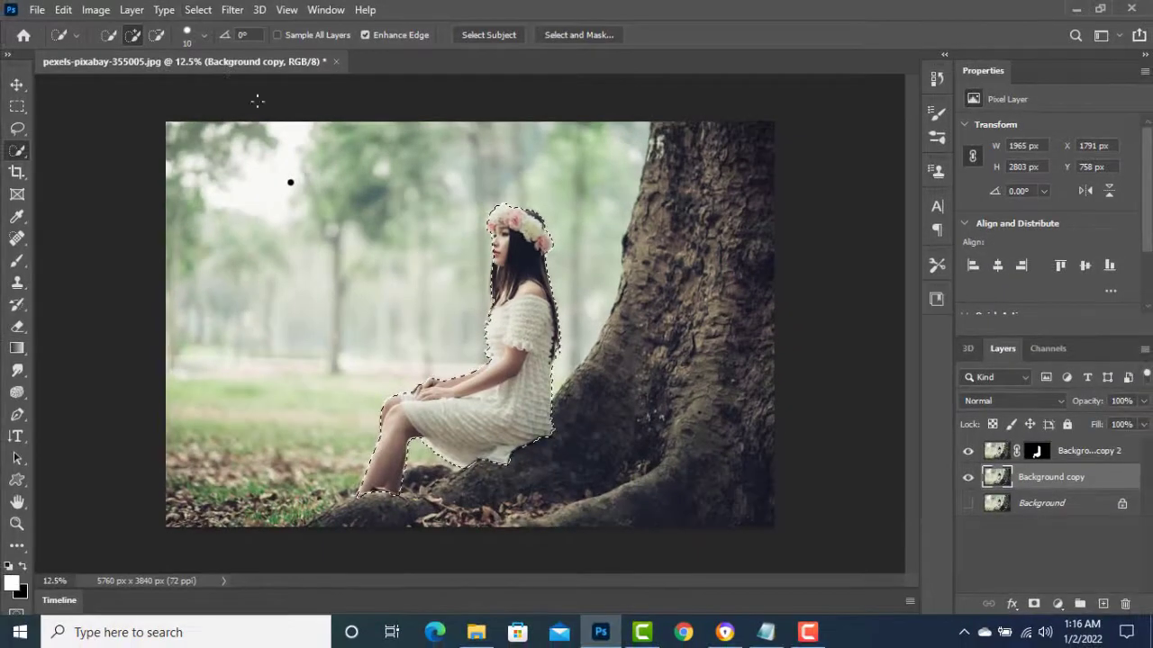
Step: Expand the selection around the woman by another 5 pixels
{"action": "left_click", "coordinate": [198, 9]}
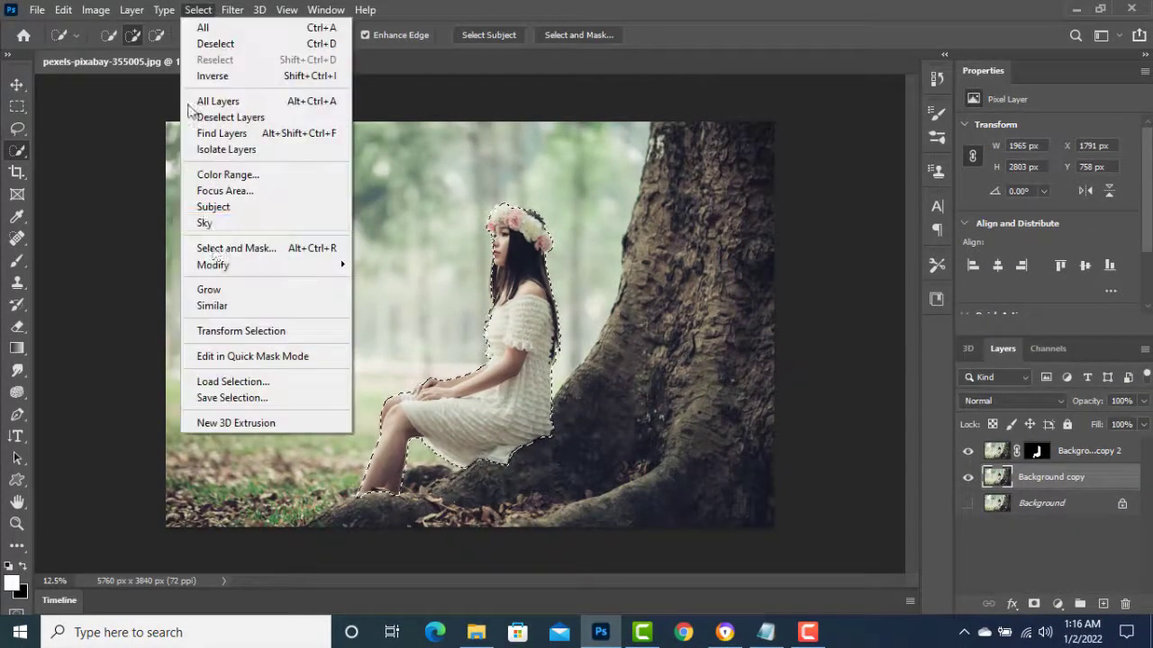
{"action": "mouse_move", "coordinate": [225, 267]}
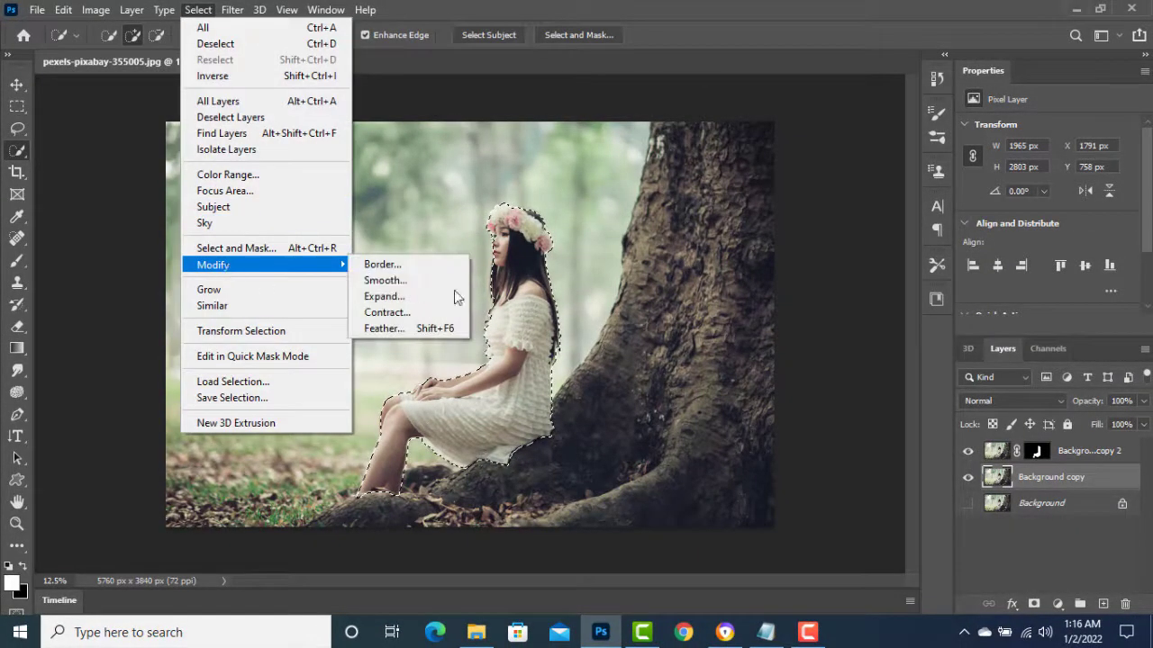
{"action": "left_click", "coordinate": [385, 296]}
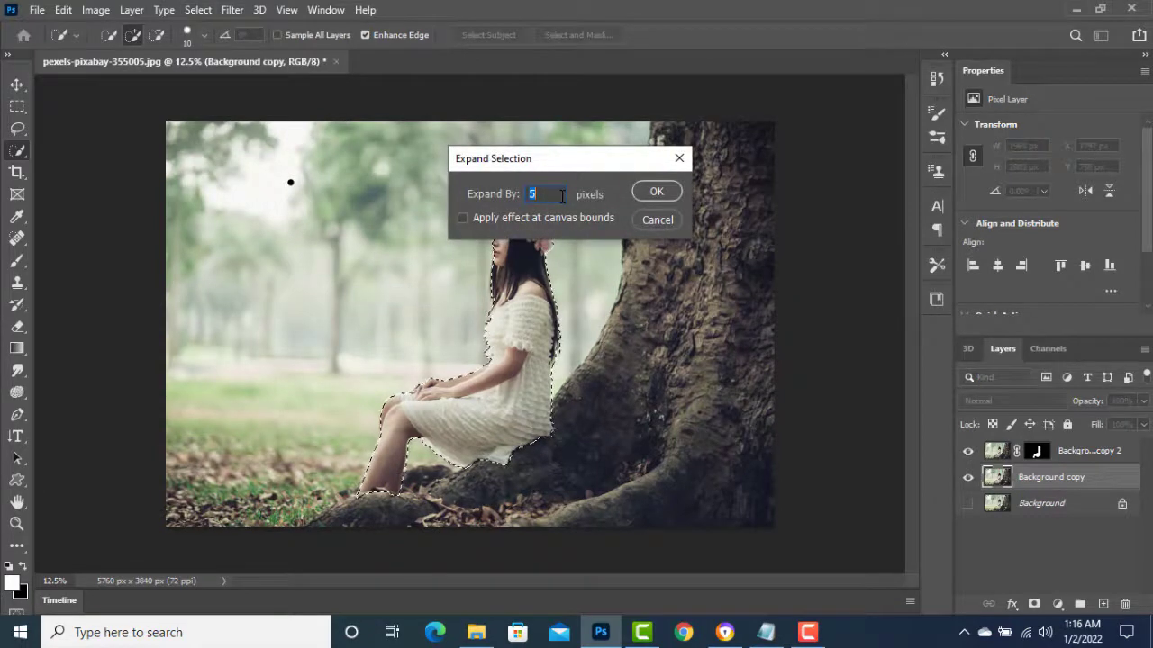
{"action": "key", "text": "Return"}
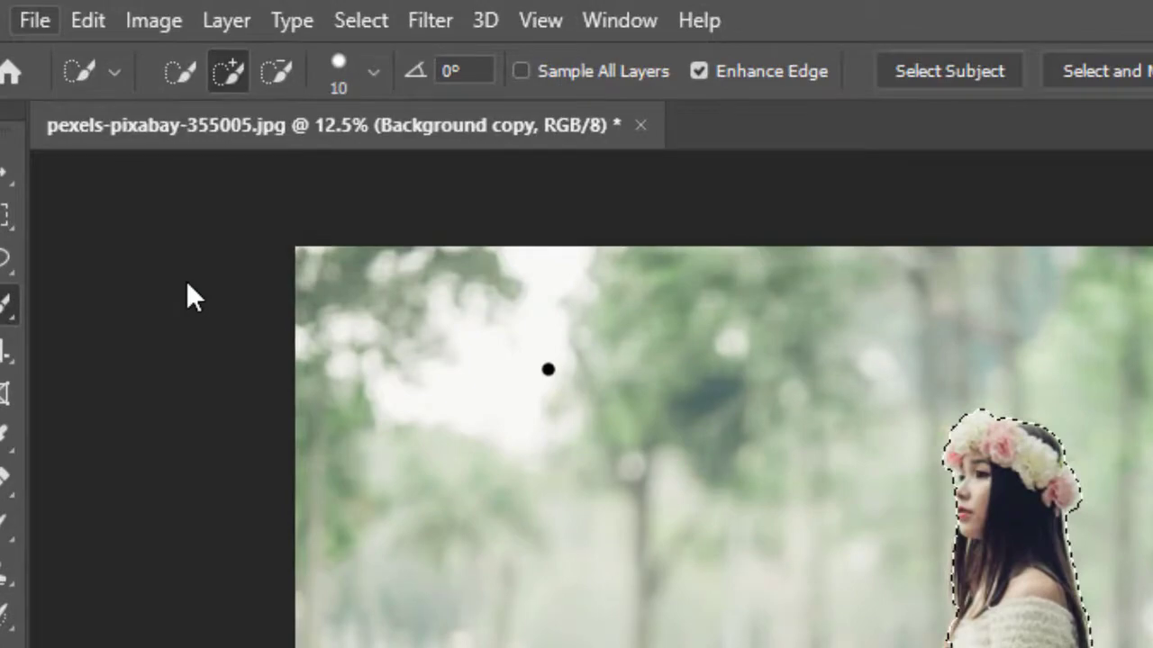
Step: Fill the selection on Background copy to replace the woman with scenery, hide Background copy 2 and deselect
{"action": "key", "text": "alt+e"}
{"action": "left_click", "coordinate": [198, 541]}
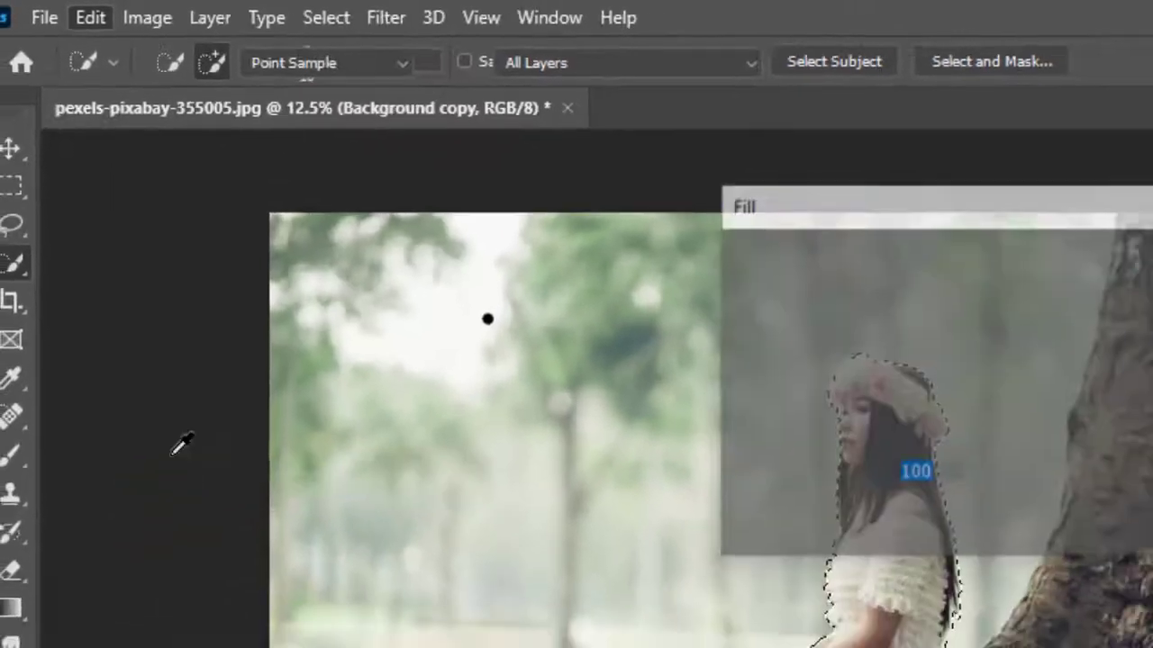
{"action": "left_click", "coordinate": [977, 222]}
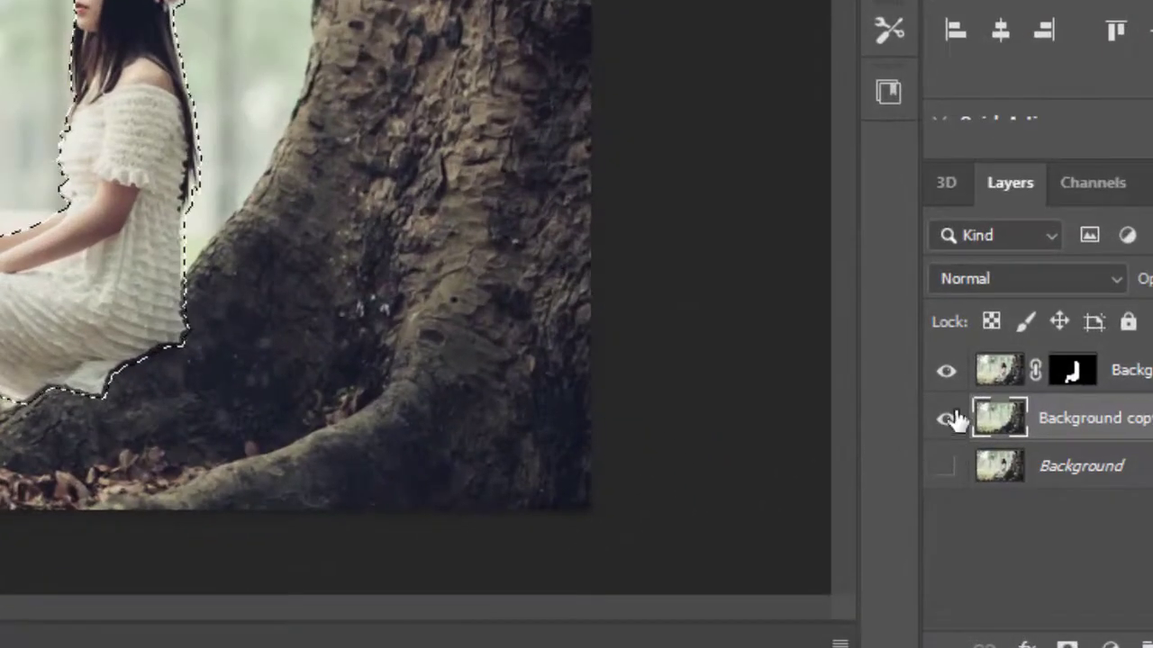
{"action": "left_click", "coordinate": [966, 453]}
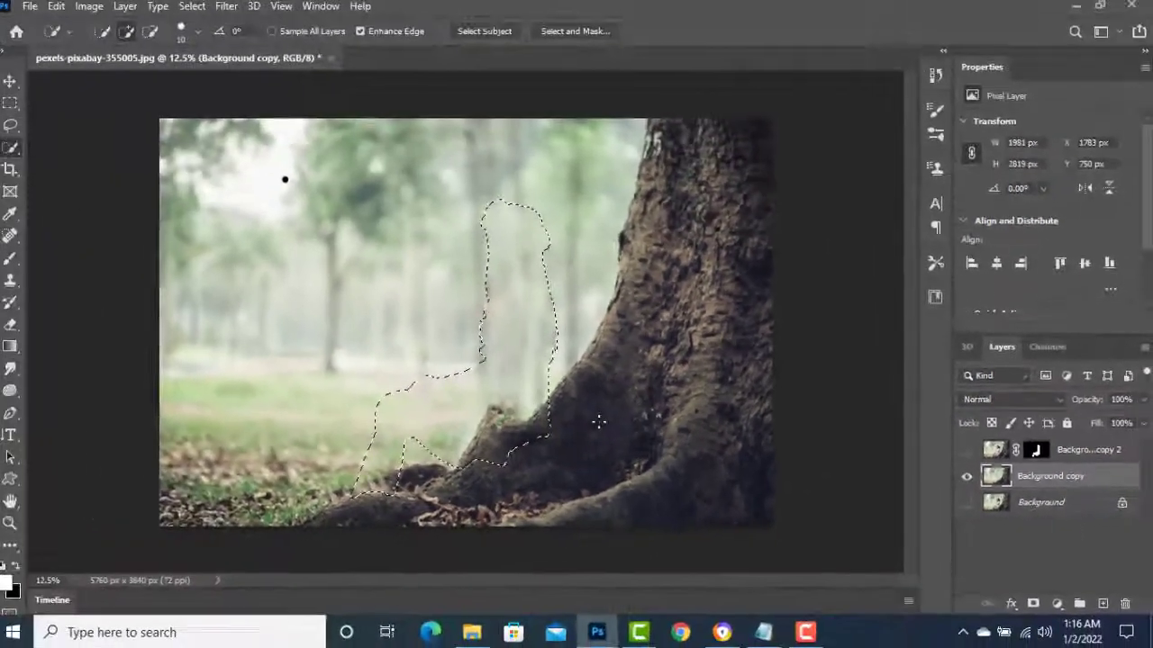
{"action": "key", "text": "ctrl+d"}
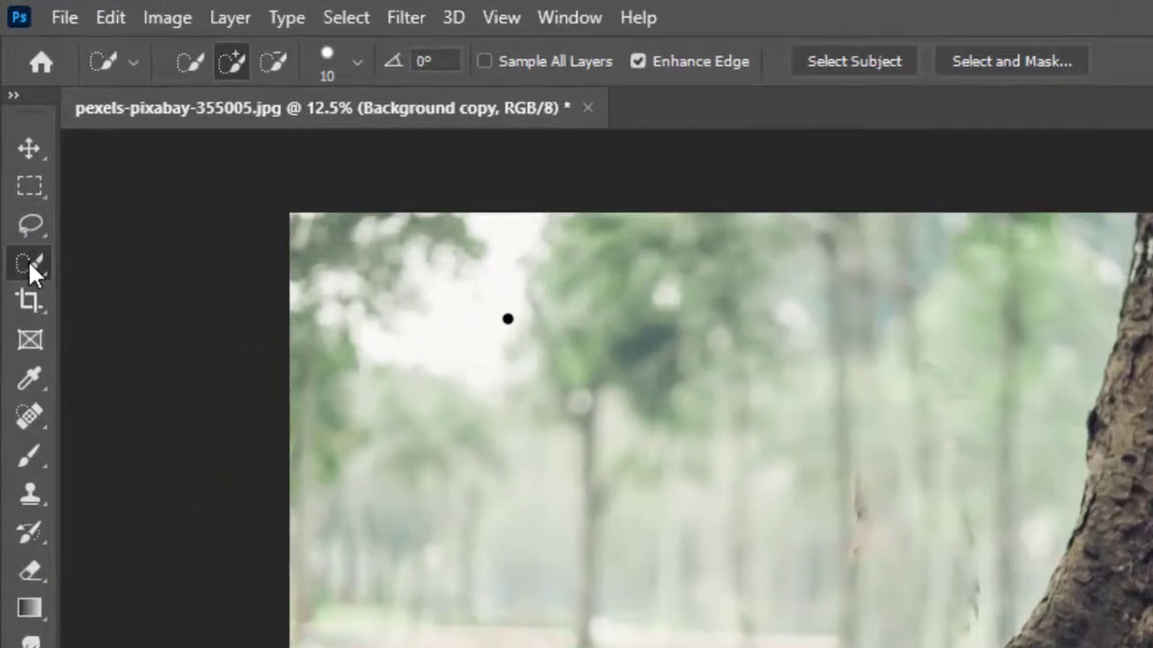
Step: Select the park background beside the tree trunk on Background copy with the Quick Selection tool
{"action": "right_click", "coordinate": [17, 150]}
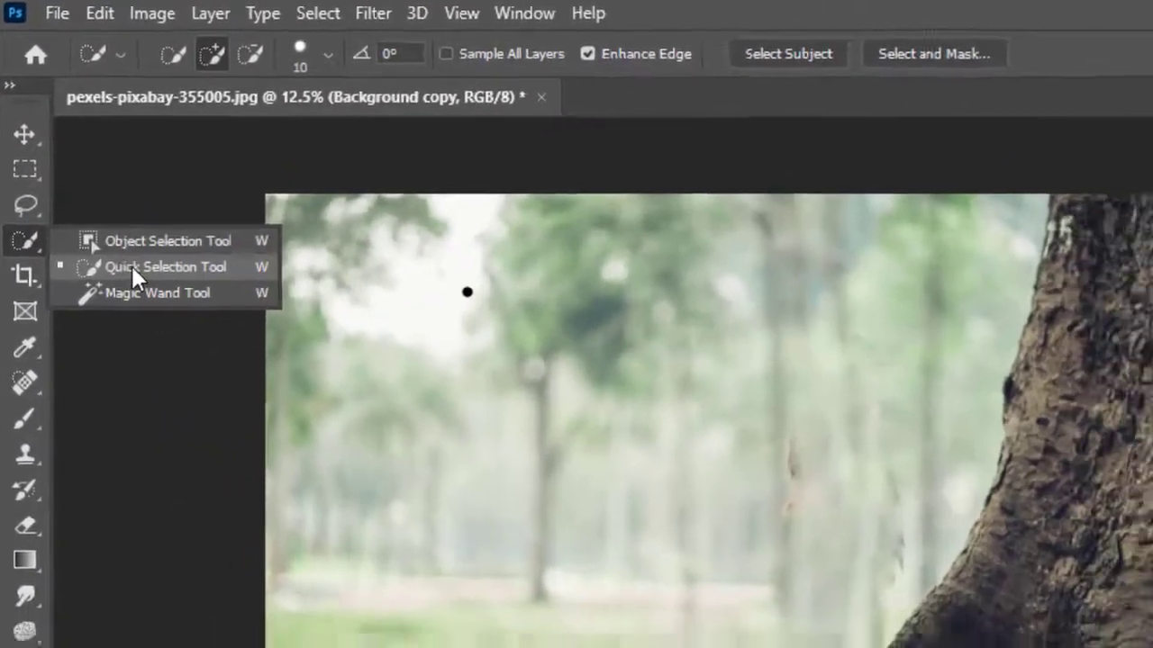
{"action": "left_click", "coordinate": [132, 266]}
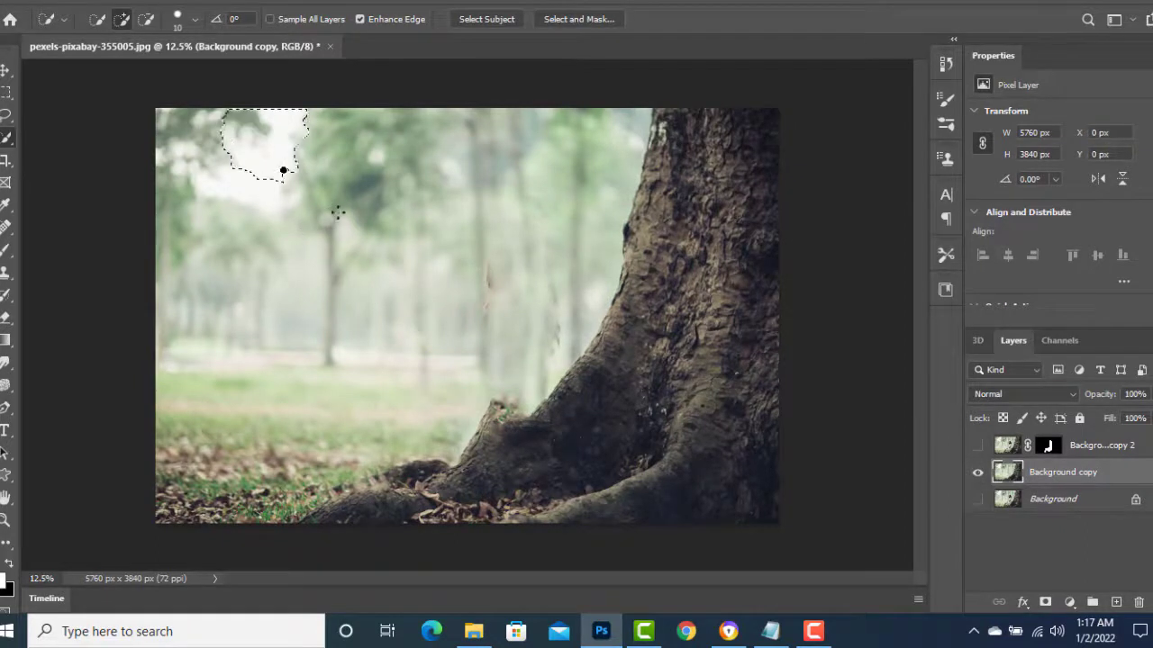
{"action": "mouse_move", "coordinate": [338, 212]}
{"action": "left_mouse_down"}
{"action": "mouse_move", "coordinate": [381, 282]}
{"action": "mouse_move", "coordinate": [362, 341]}
{"action": "mouse_move", "coordinate": [264, 374]}
{"action": "left_mouse_up"}
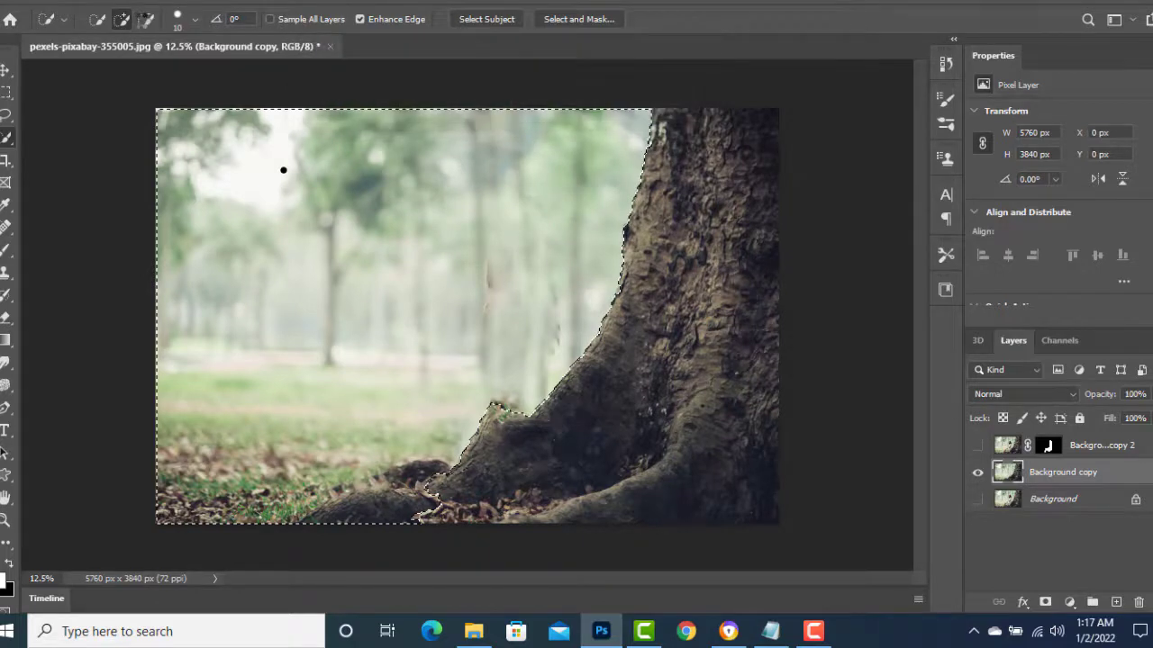
Step: Subtract the tree roots at the base of the trunk from the selection, enlarging the selection brush to 125
{"action": "left_click", "coordinate": [146, 19]}
{"action": "left_click_drag", "start_coordinate": [531, 378], "coordinate": [476, 458]}
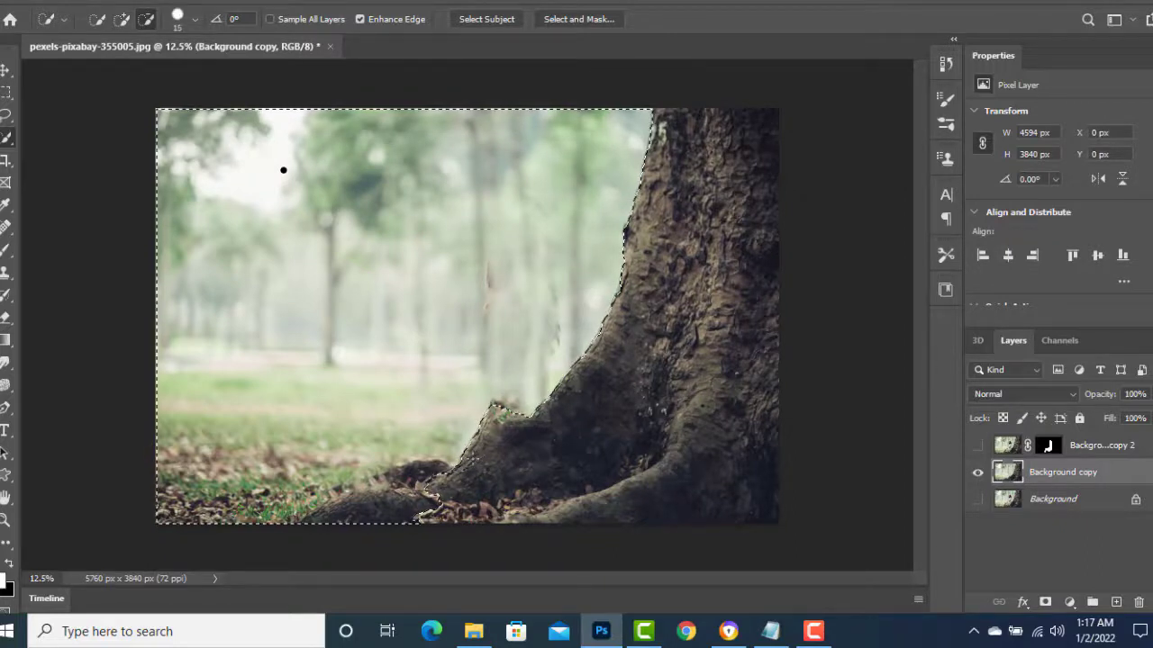
{"action": "key", "text": "bracketright"}
{"action": "key", "text": "bracketright"}
{"action": "key", "text": "bracketright"}
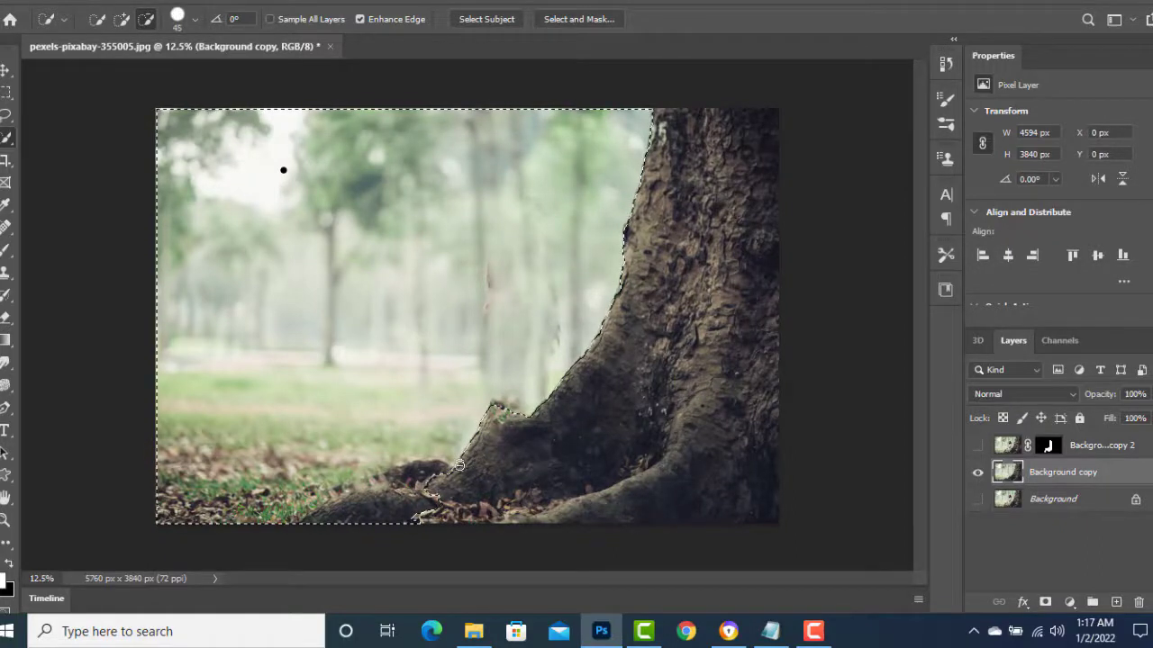
{"action": "key", "text": "bracketright"}
{"action": "key", "text": "bracketright"}
{"action": "key", "text": "bracketright"}
{"action": "key", "text": "bracketright"}
{"action": "key", "text": "bracketright"}
{"action": "key", "text": "bracketright"}
{"action": "key", "text": "bracketright"}
{"action": "mouse_move", "coordinate": [388, 501]}
{"action": "left_mouse_down"}
{"action": "mouse_move", "coordinate": [373, 507]}
{"action": "mouse_move", "coordinate": [375, 527]}
{"action": "left_mouse_up"}
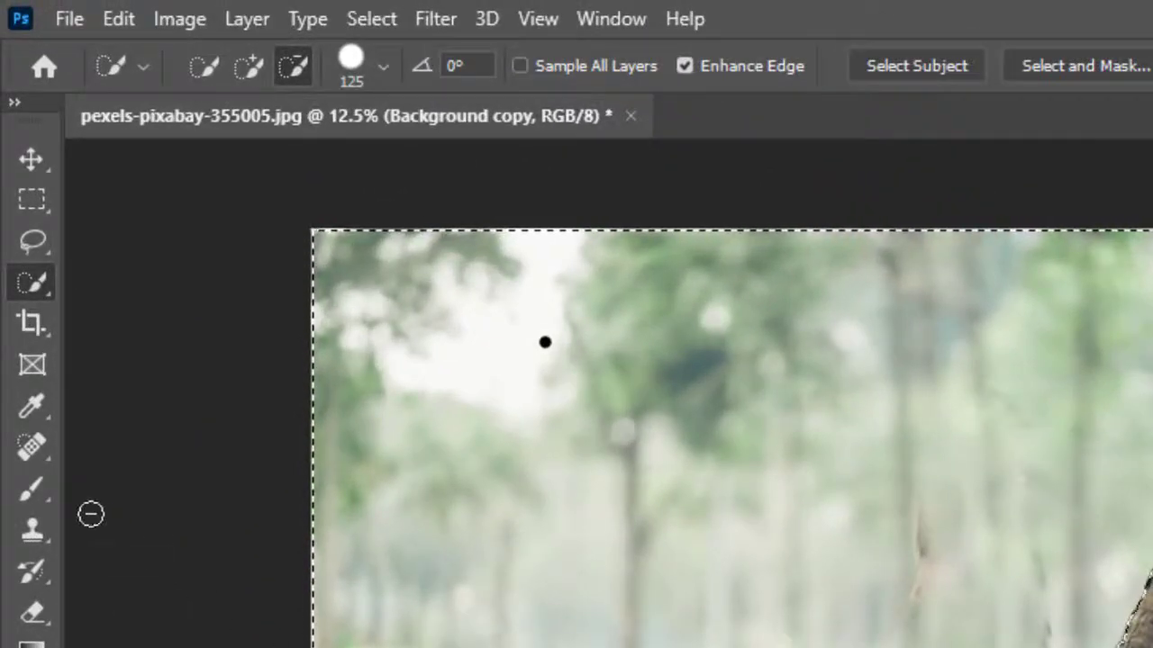
Step: Switch to the Brush tool, set the foreground colour to orange ffa34b and lower the brush opacity to 62%
{"action": "left_click", "coordinate": [17, 496]}
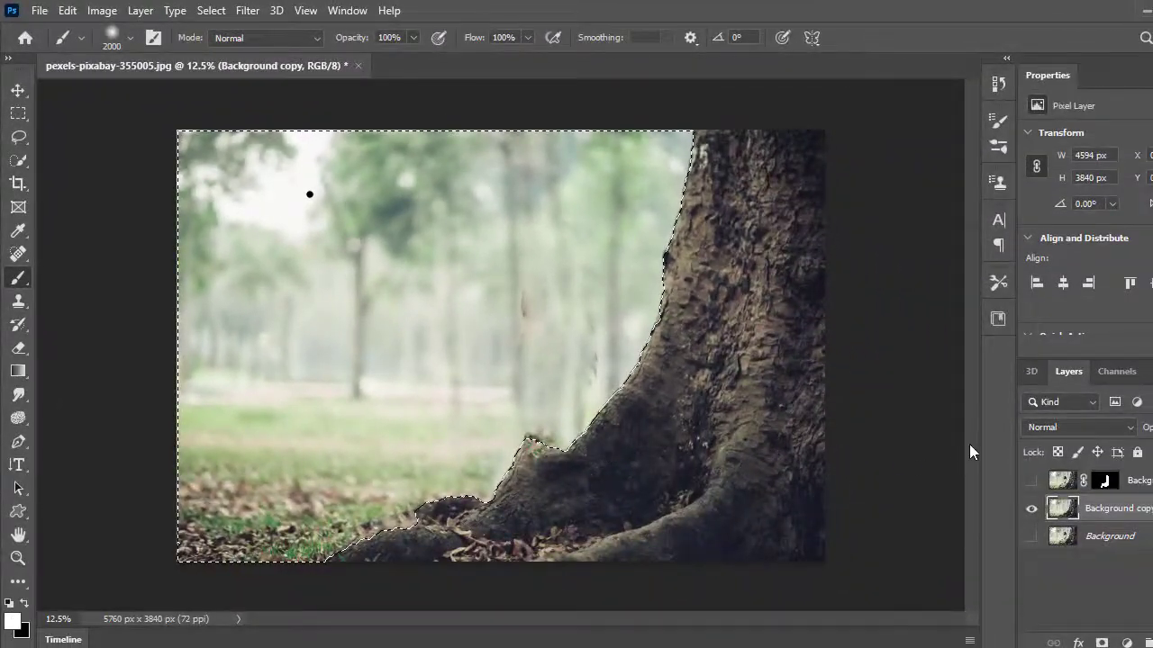
{"action": "left_click", "coordinate": [12, 619]}
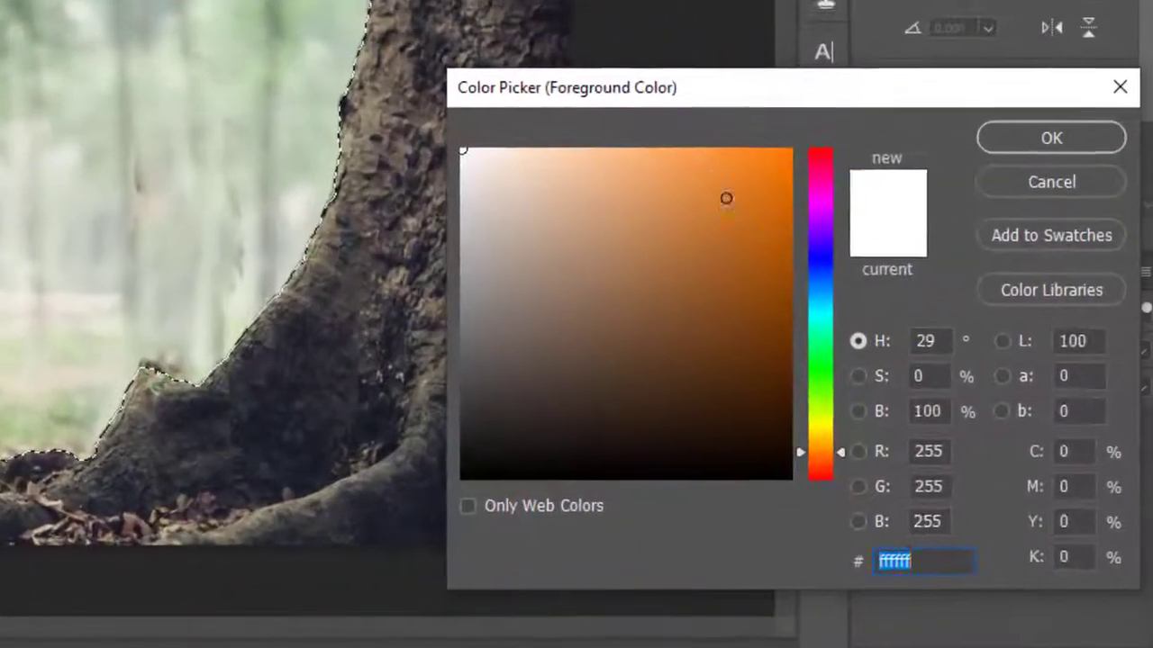
{"action": "left_click", "coordinate": [914, 287]}
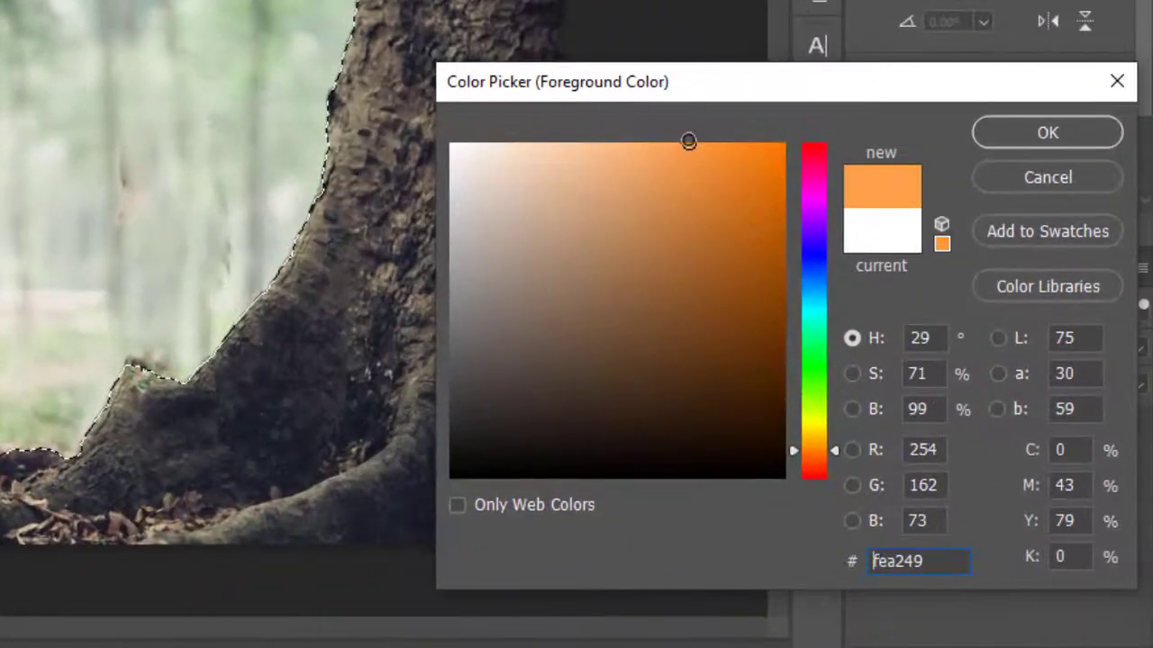
{"action": "left_click", "coordinate": [688, 141]}
{"action": "left_click", "coordinate": [998, 134]}
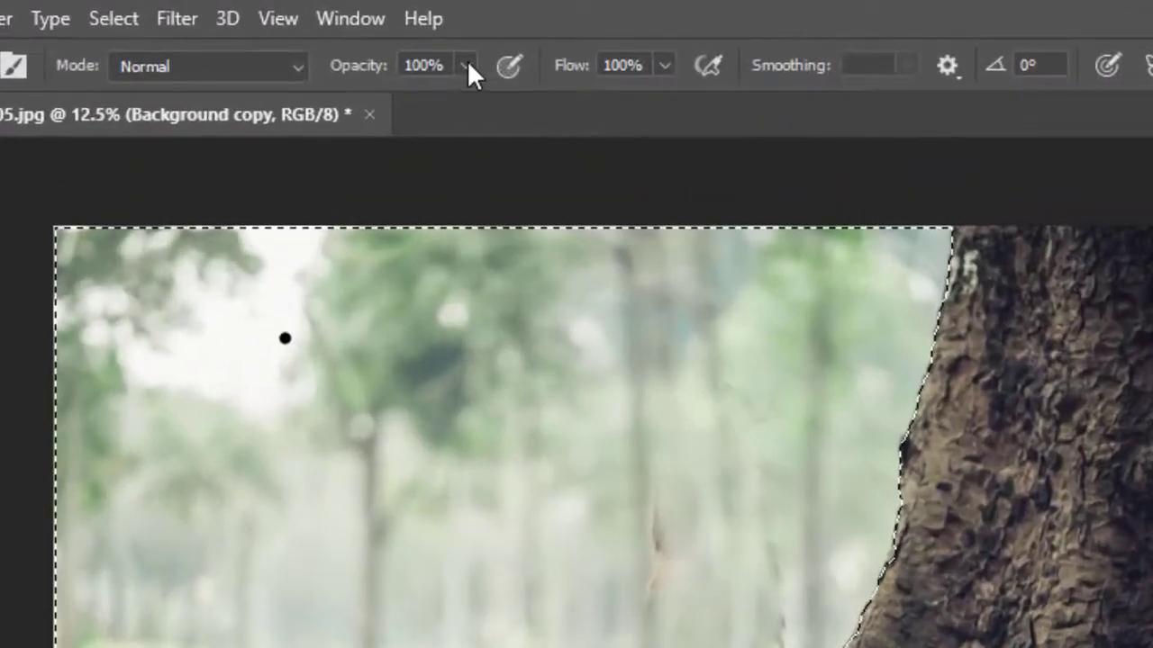
{"action": "left_click", "coordinate": [388, 35]}
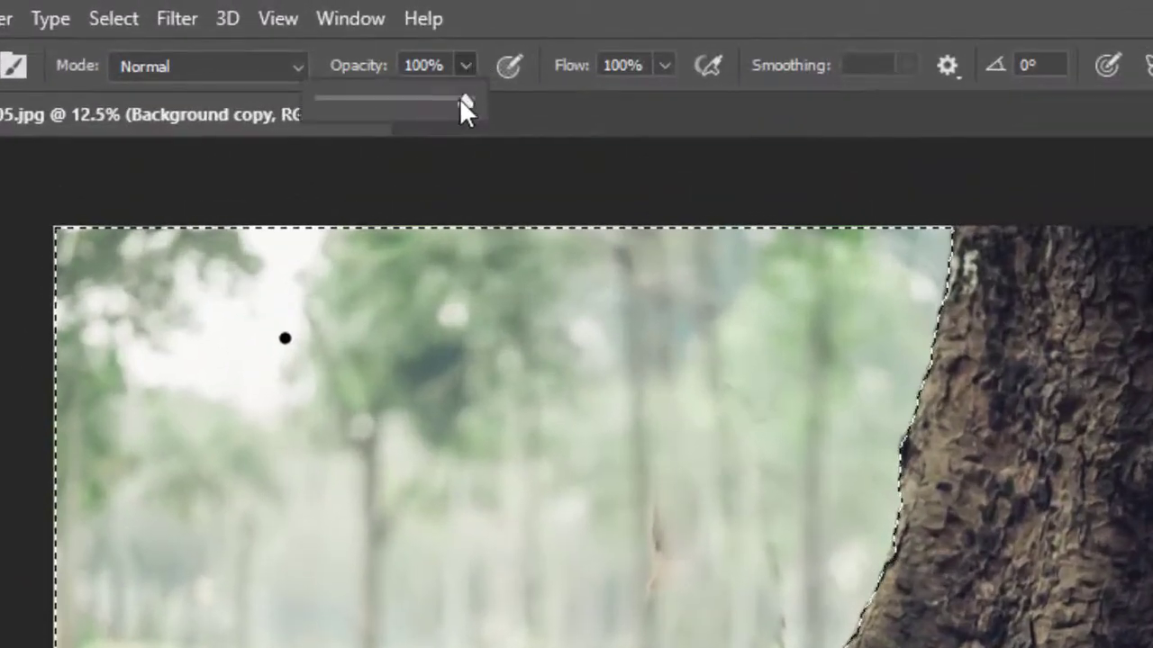
{"action": "left_click_drag", "start_coordinate": [383, 105], "coordinate": [411, 107]}
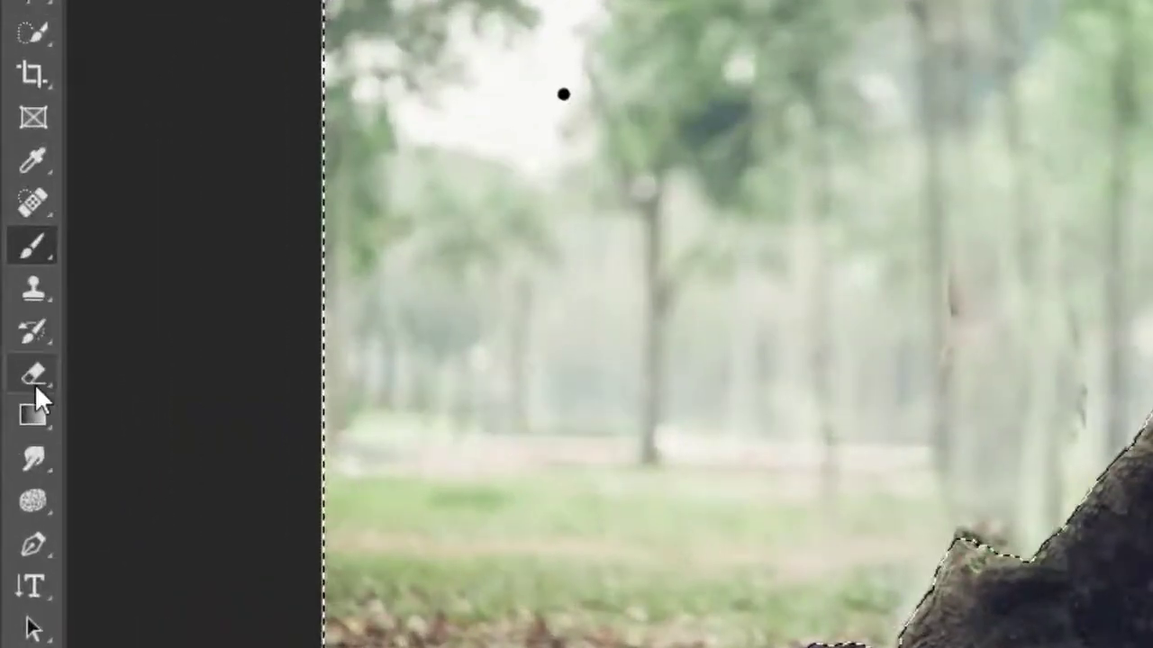
Step: Apply the orange-to-transparent linear gradient at 45% opacity twice, from the photo's upper-left corner to the tree's base
{"action": "left_click", "coordinate": [33, 410]}
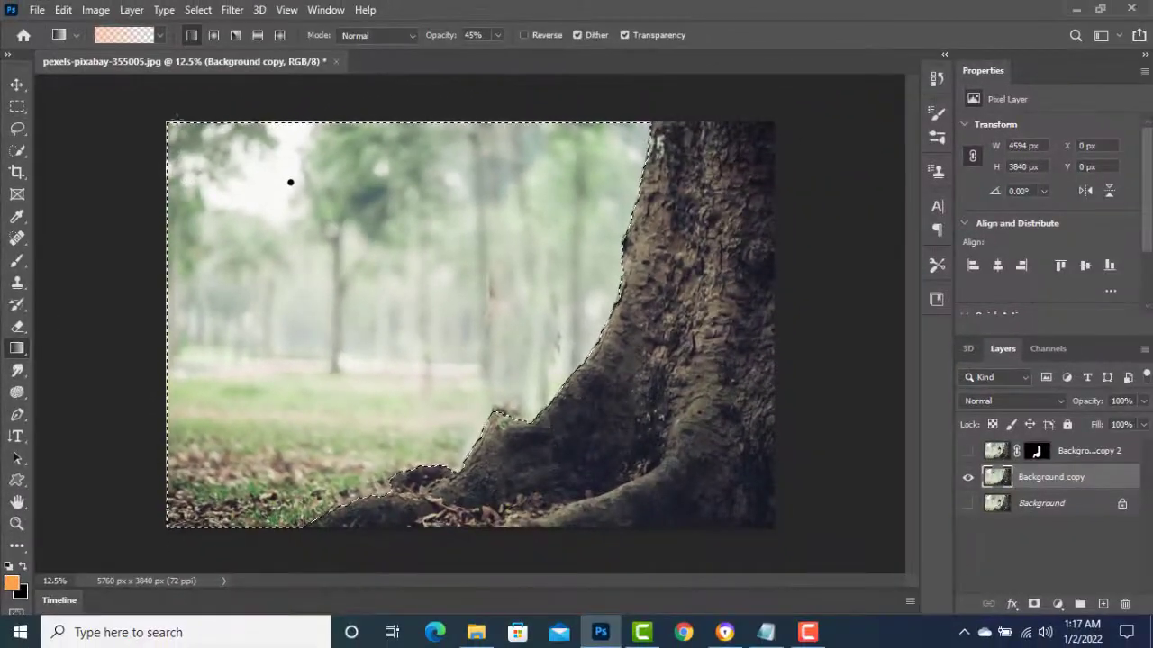
{"action": "left_click_drag", "start_coordinate": [533, 419], "coordinate": [534, 419]}
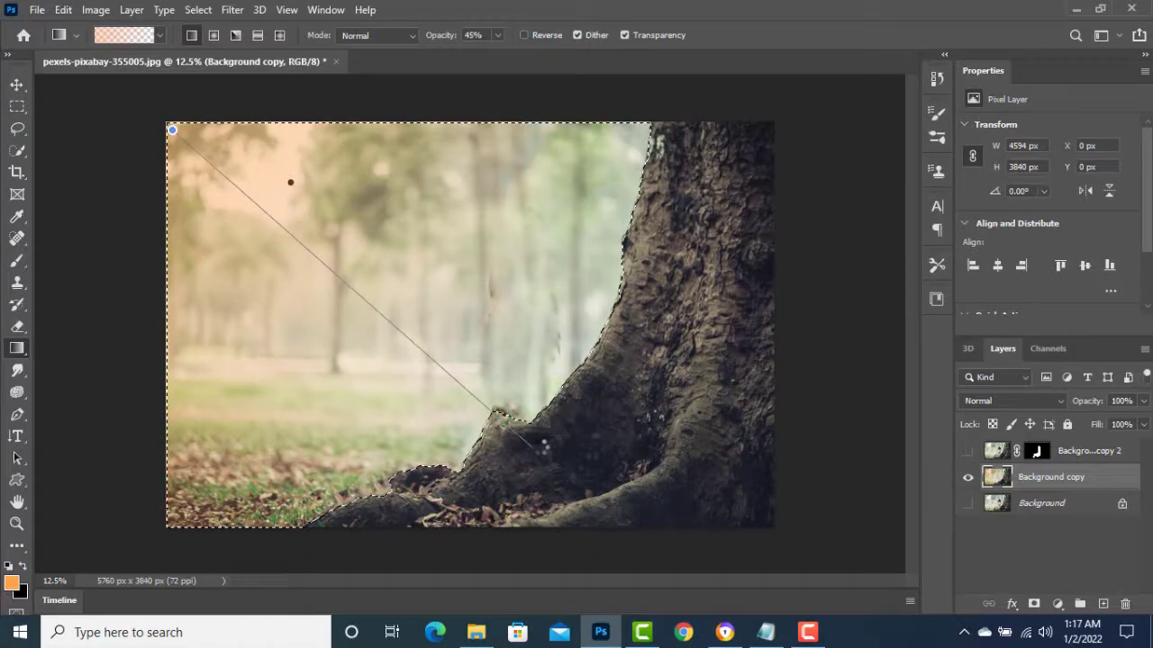
{"action": "left_click_drag", "start_coordinate": [543, 445], "coordinate": [543, 445]}
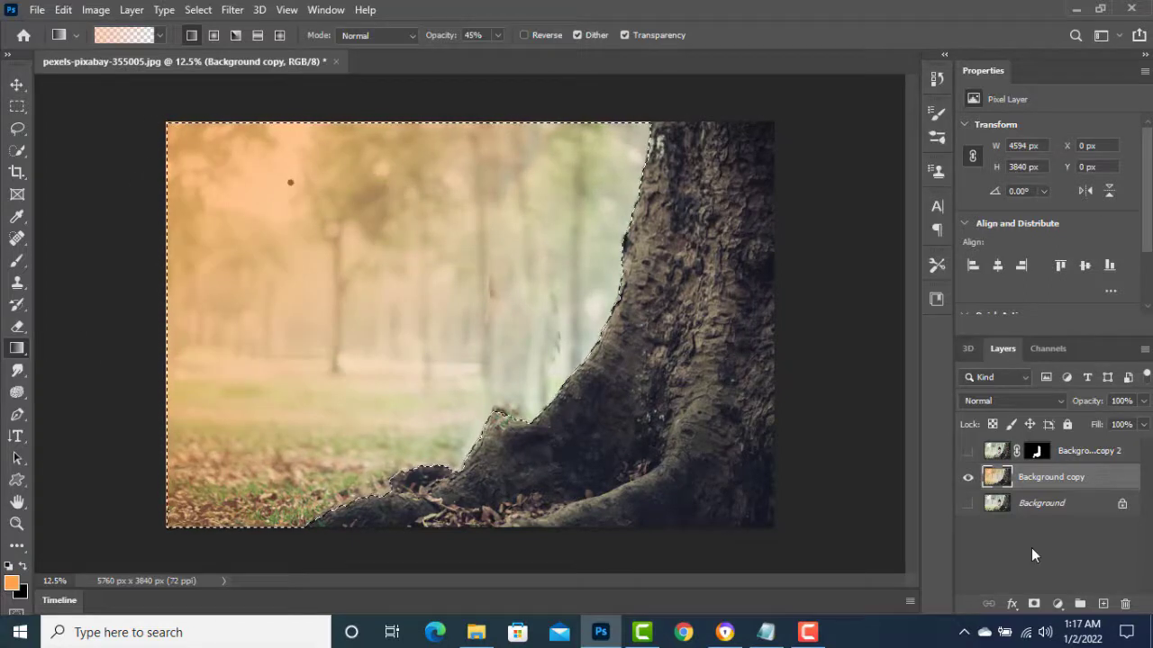
Step: Add a new layer above Background copy and dab a soft white (ffffff) glow near the photo's upper-left corner
{"action": "left_click", "coordinate": [1102, 605]}
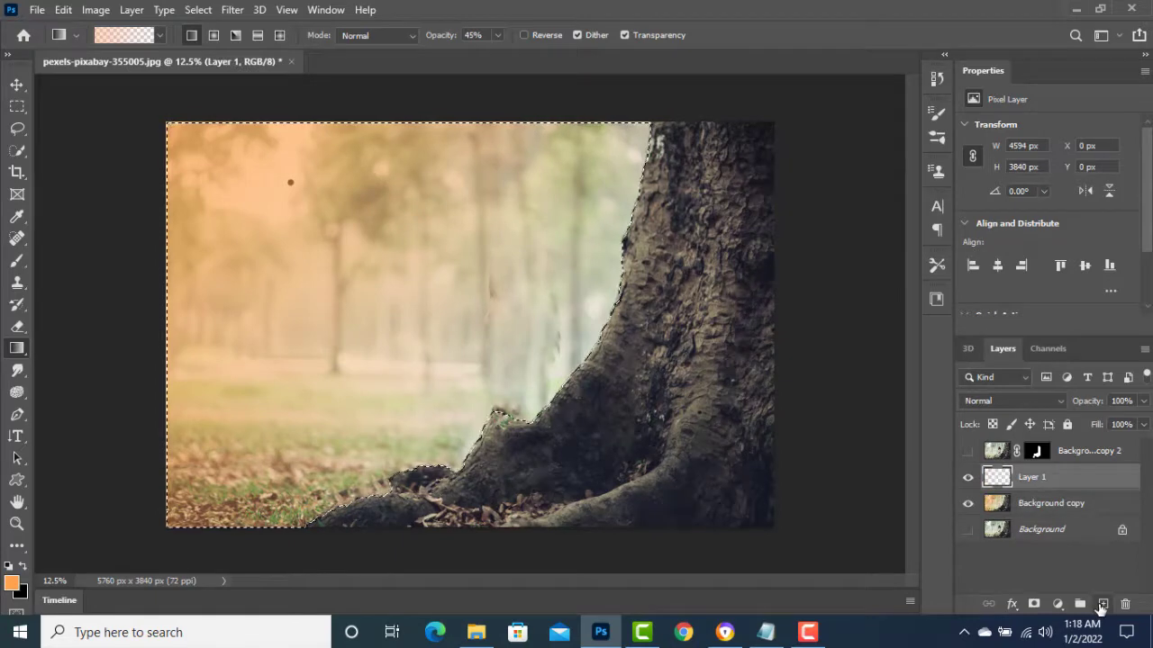
{"action": "left_click", "coordinate": [18, 261]}
{"action": "left_click", "coordinate": [11, 583]}
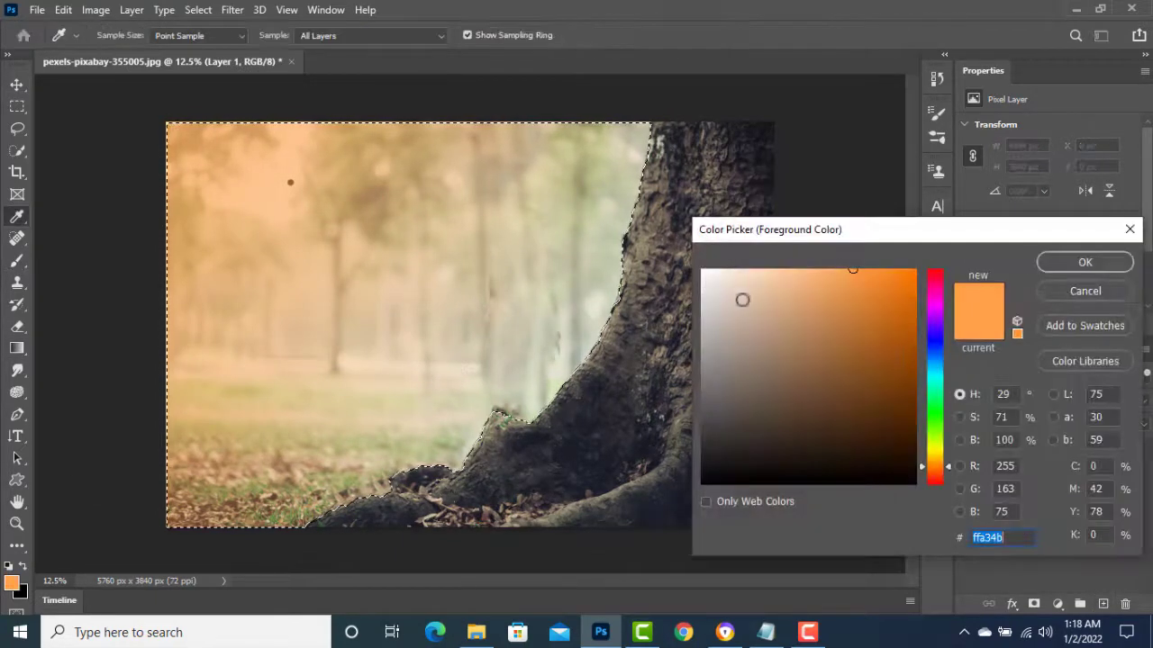
{"action": "type", "text": "ffffff"}
{"action": "key", "text": "Return"}
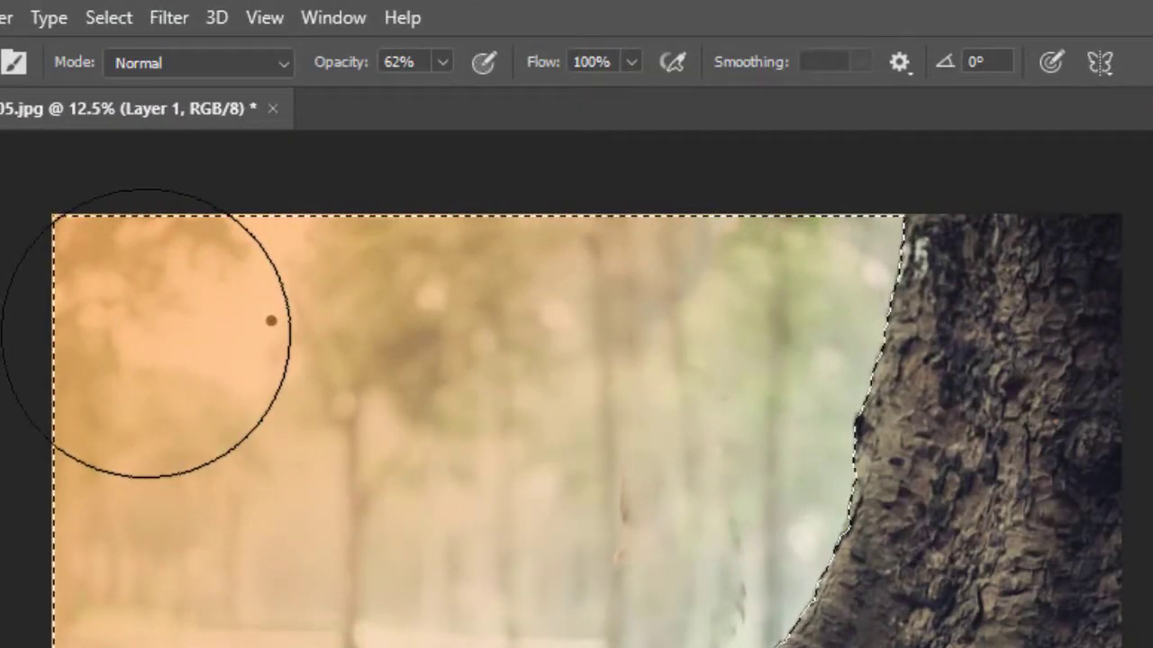
{"action": "left_click", "coordinate": [146, 333]}
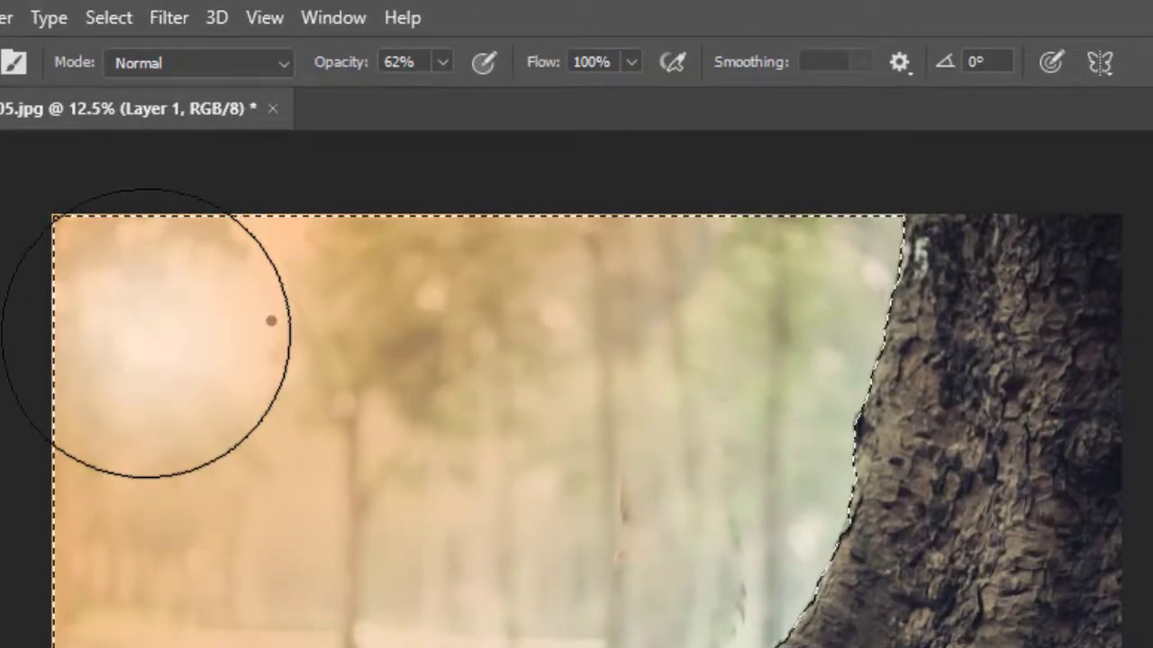
Step: Undo the faint white glow dab on Layer 1 and raise the brush opacity to 100%
{"action": "key", "text": "ctrl+z"}
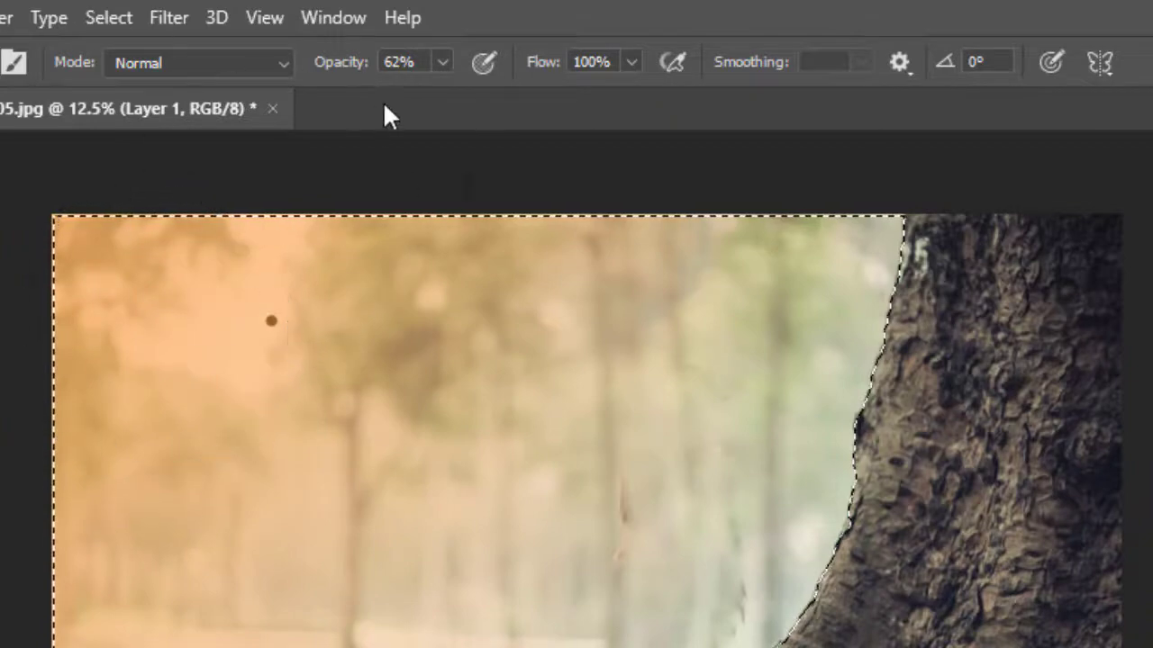
{"action": "left_click", "coordinate": [442, 62]}
{"action": "left_click_drag", "start_coordinate": [442, 97], "coordinate": [518, 97]}
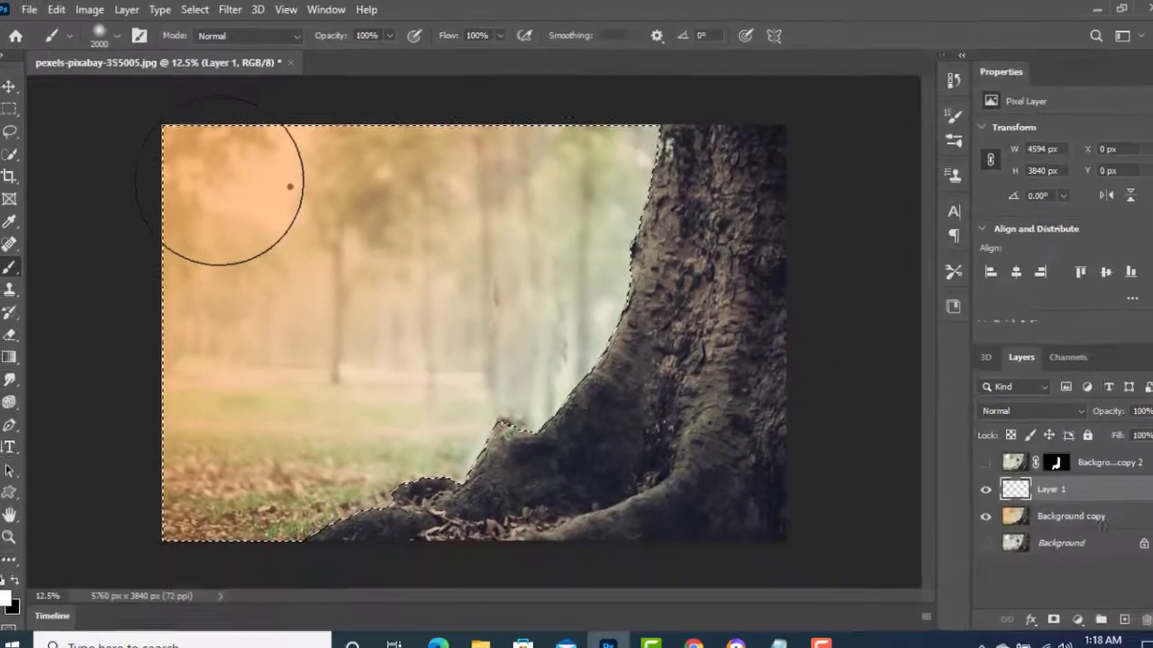
{"action": "left_click", "coordinate": [180, 284]}
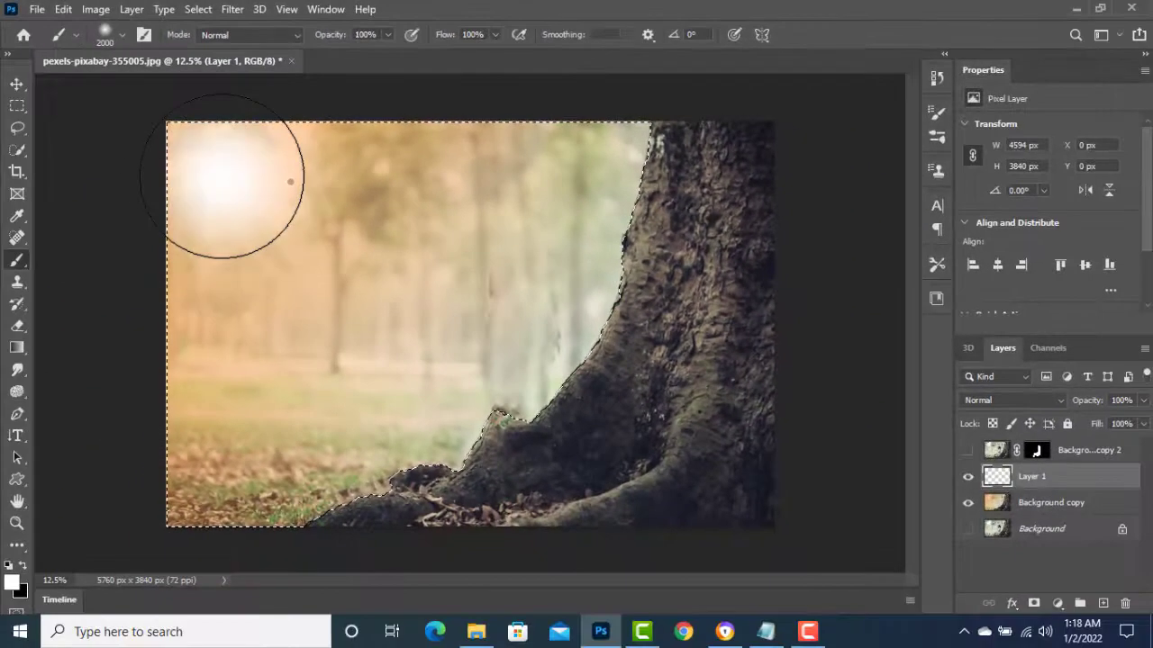
{"action": "left_click", "coordinate": [17, 82]}
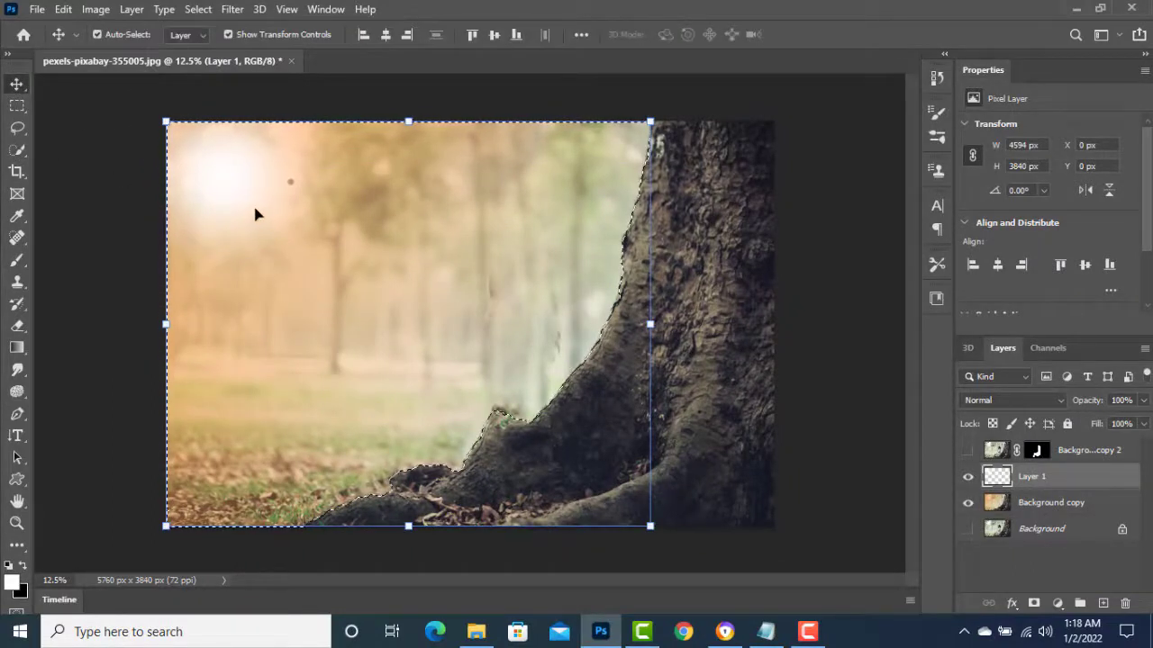
{"action": "key", "text": "ctrl+z"}
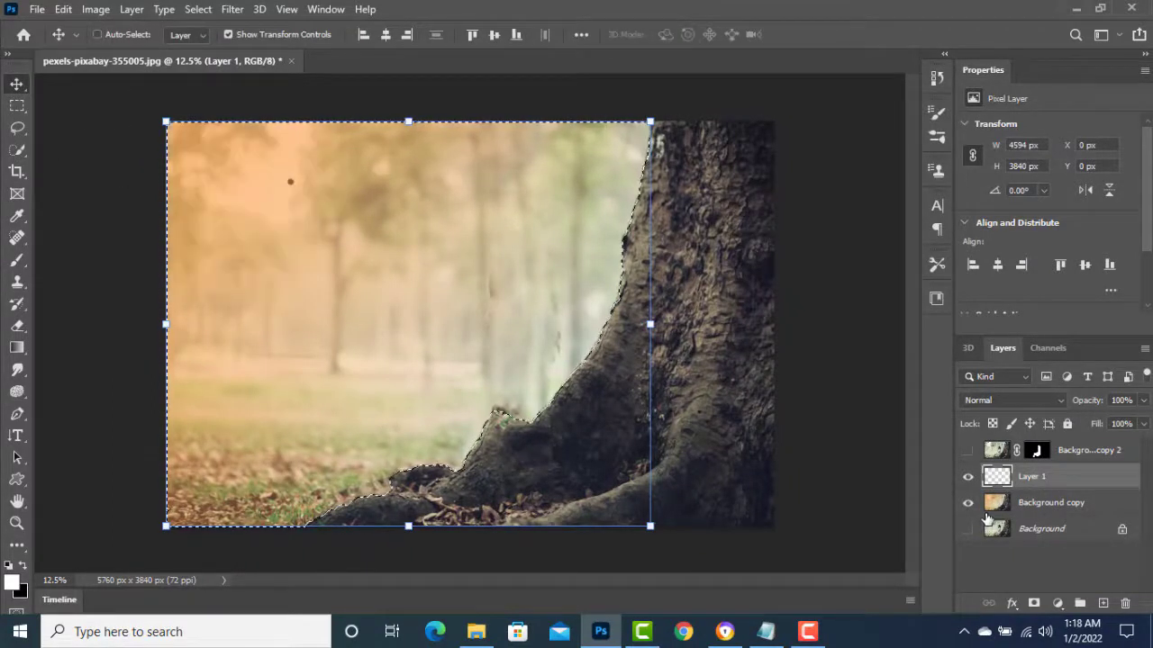
Step: Clear the selection and dab a full-strength white glow near the photo's upper-left corner on Layer 1 with the 2000 px brush
{"action": "key", "text": "ctrl+d"}
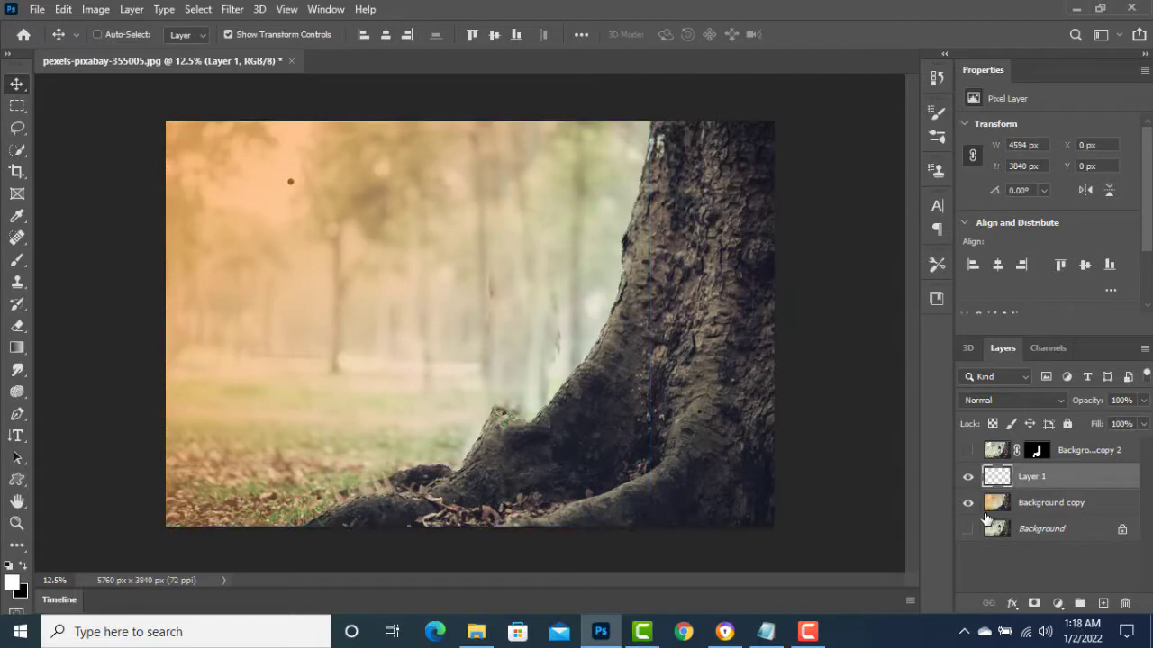
{"action": "left_click", "coordinate": [18, 260]}
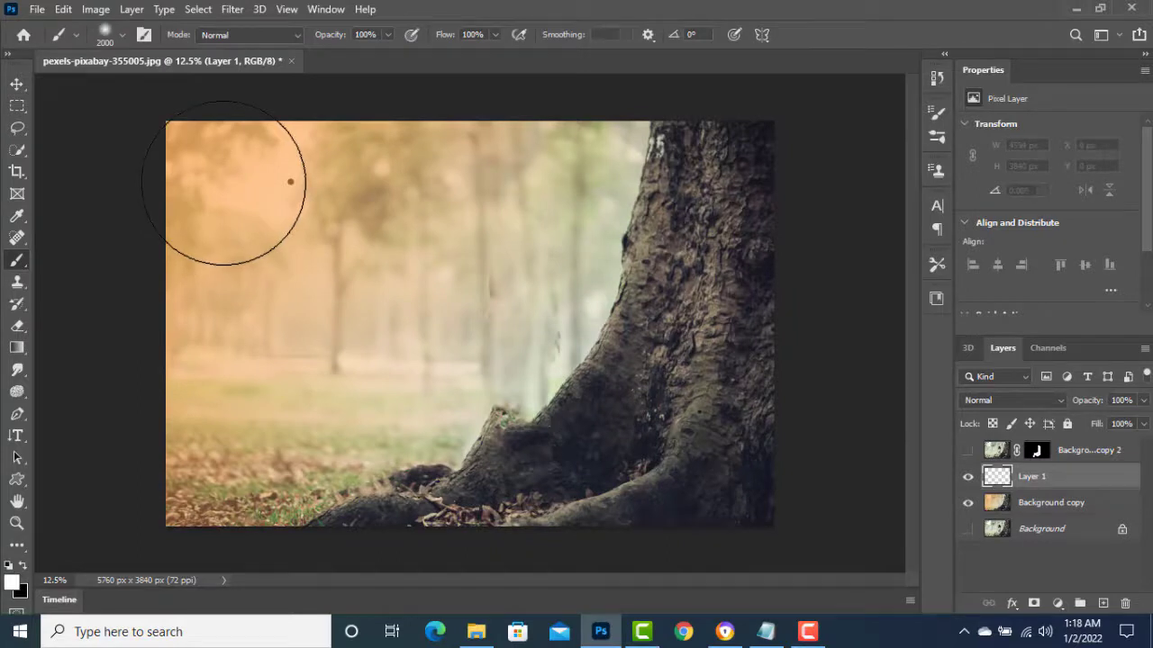
{"action": "left_click", "coordinate": [224, 183]}
Step: Enlarge the white glow on Layer 1 to about 3764 by 3841 px and show the Background copy 2 layer
{"action": "left_click", "coordinate": [17, 84]}
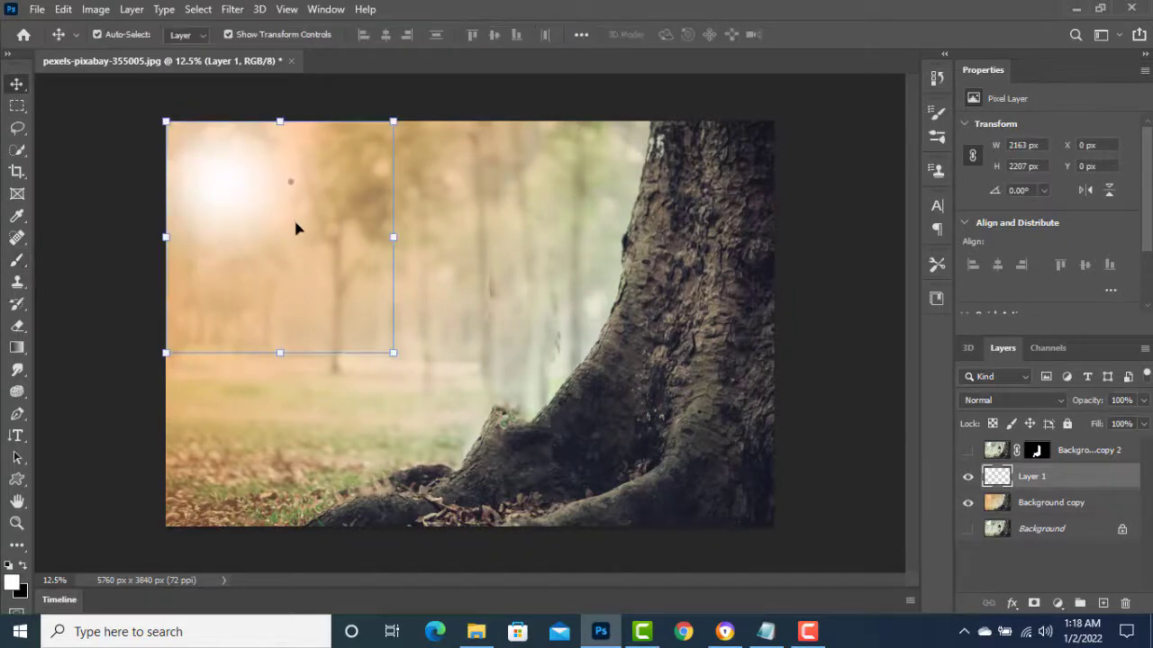
{"action": "left_click_drag", "start_coordinate": [393, 353], "coordinate": [562, 525]}
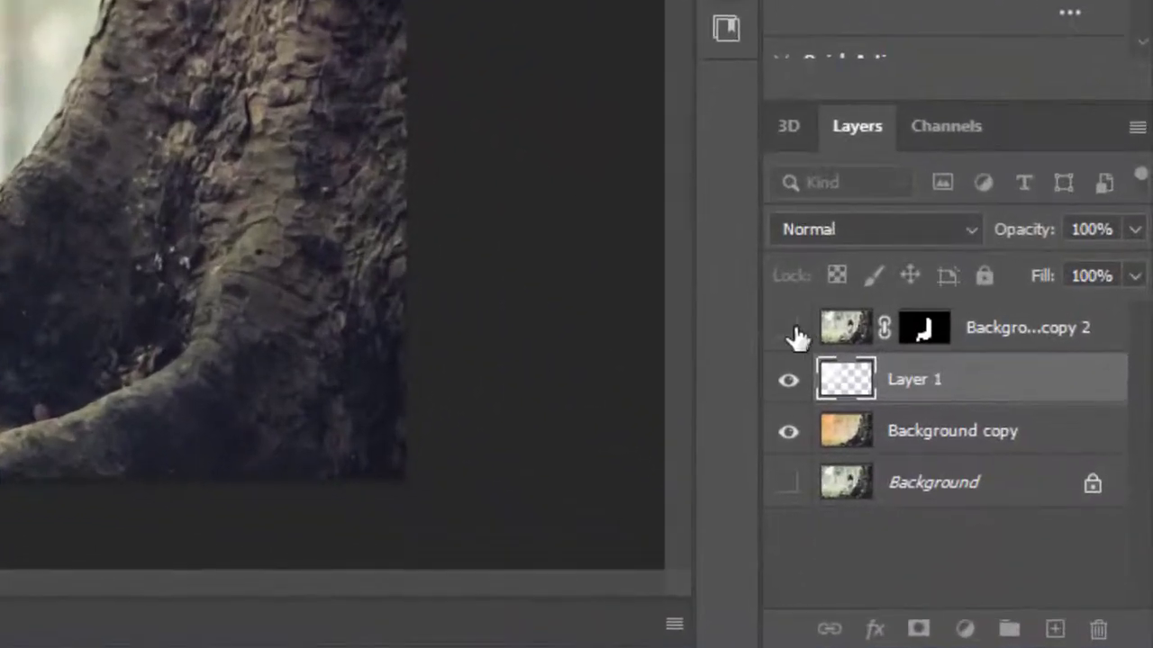
{"action": "left_click", "coordinate": [785, 328]}
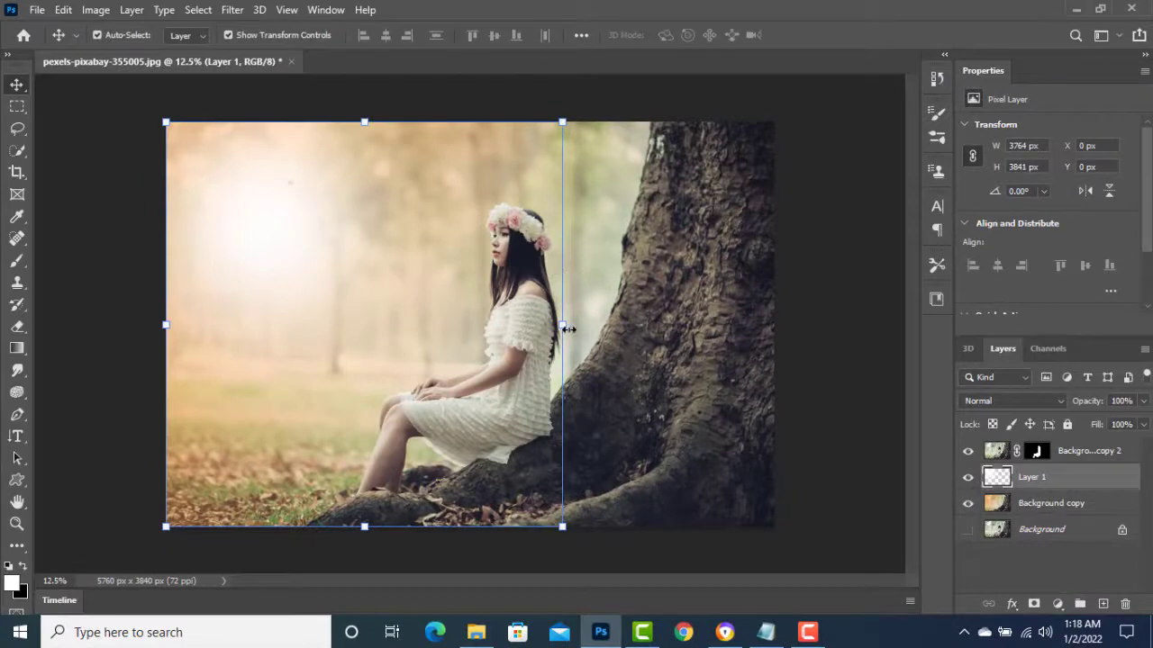
Step: Scale the Layer 1 glow up to about 118% and shift it towards the photo's upper-left corner
{"action": "left_click_drag", "start_coordinate": [567, 330], "coordinate": [638, 340]}
{"action": "left_click_drag", "start_coordinate": [301, 216], "coordinate": [251, 183]}
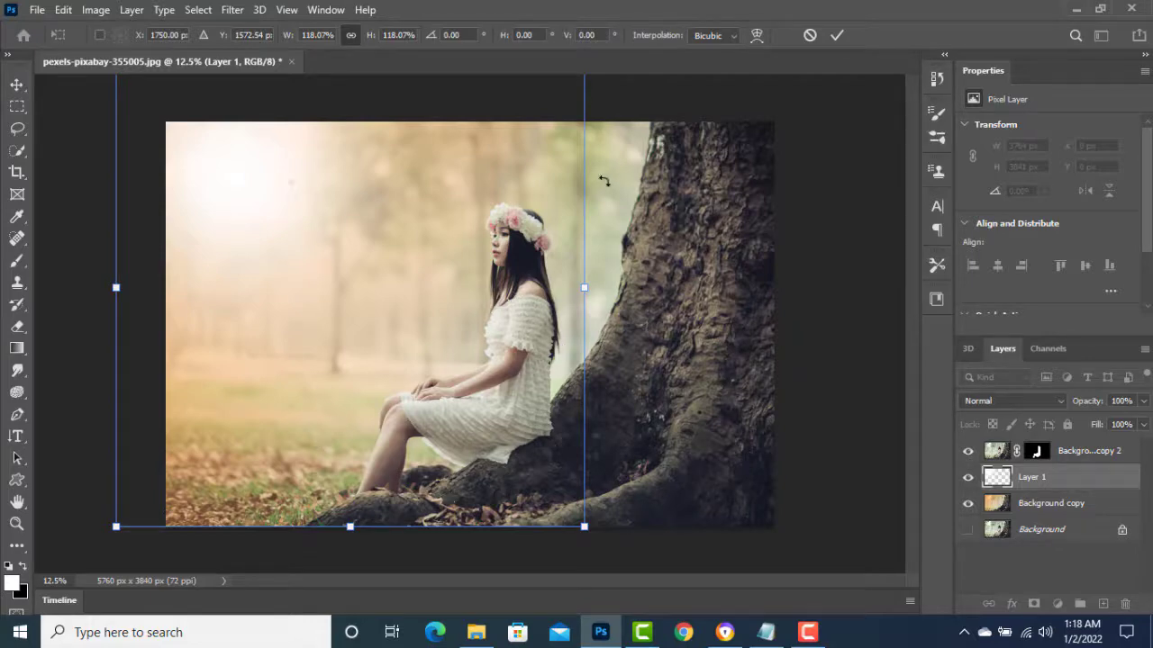
{"action": "key", "text": "Return"}
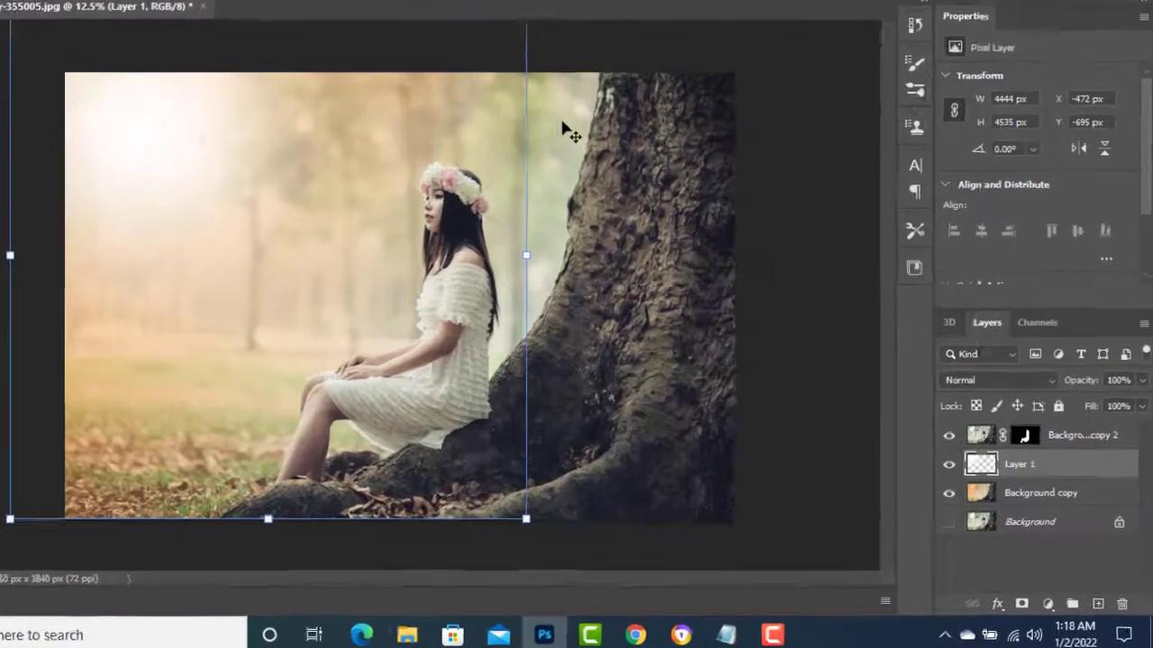
Step: Add a Color Lookup adjustment above Background copy using the Moonlight.3DL 3D LUT
{"action": "left_click", "coordinate": [619, 168]}
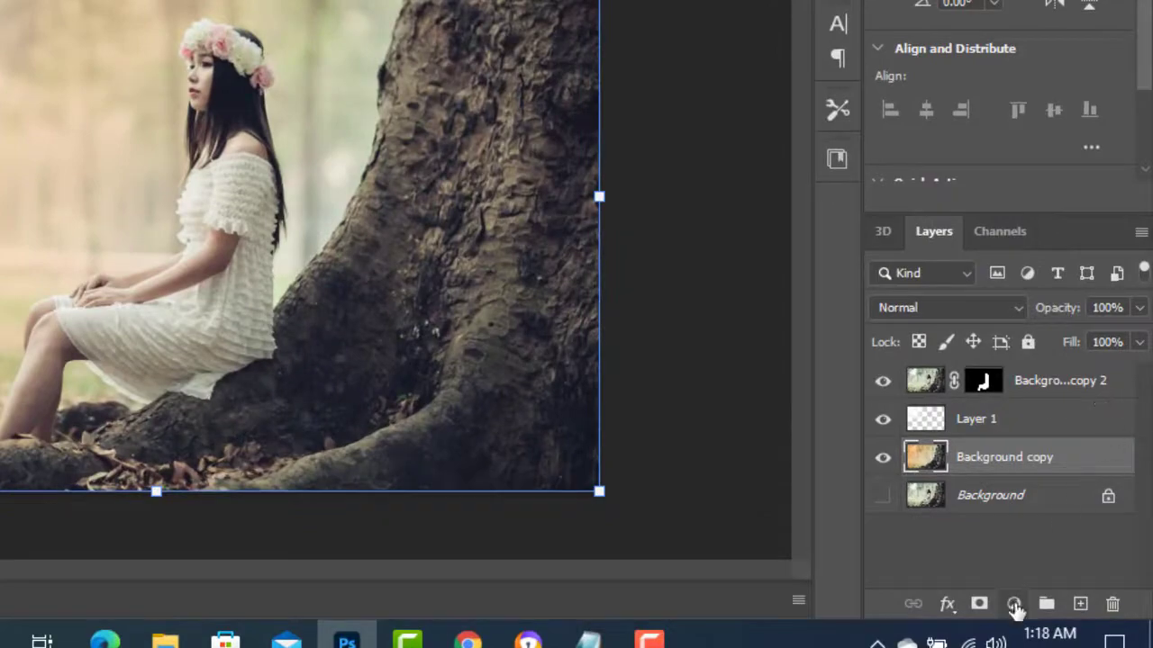
{"action": "left_click", "coordinate": [1014, 605]}
{"action": "left_click", "coordinate": [1016, 469]}
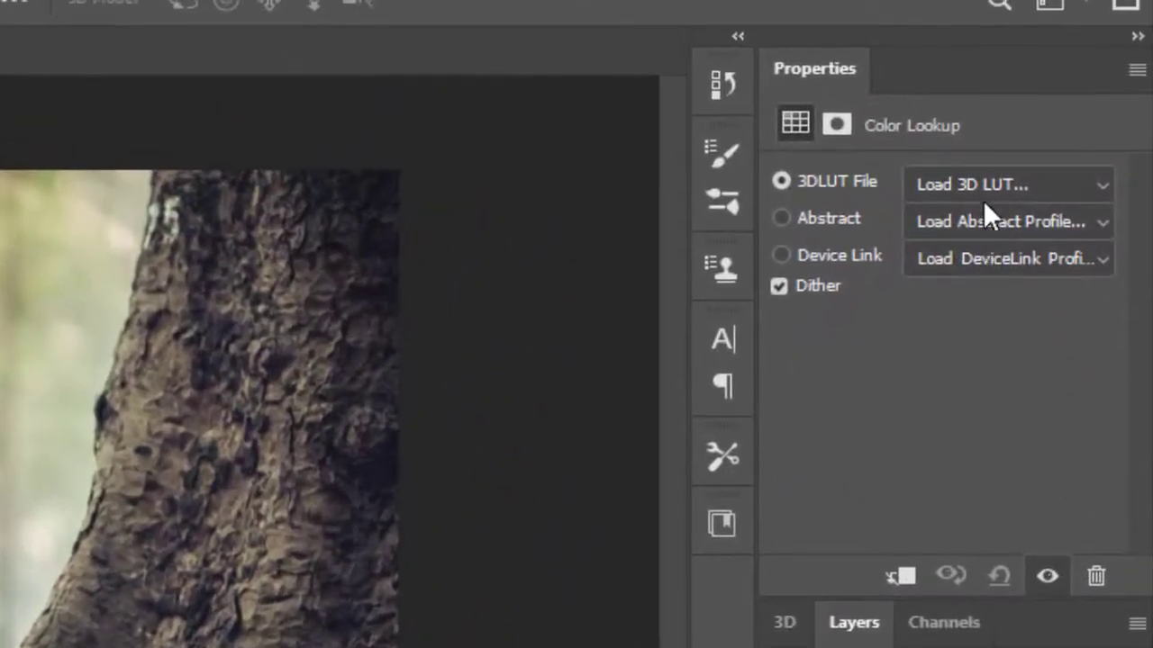
{"action": "left_click", "coordinate": [991, 155]}
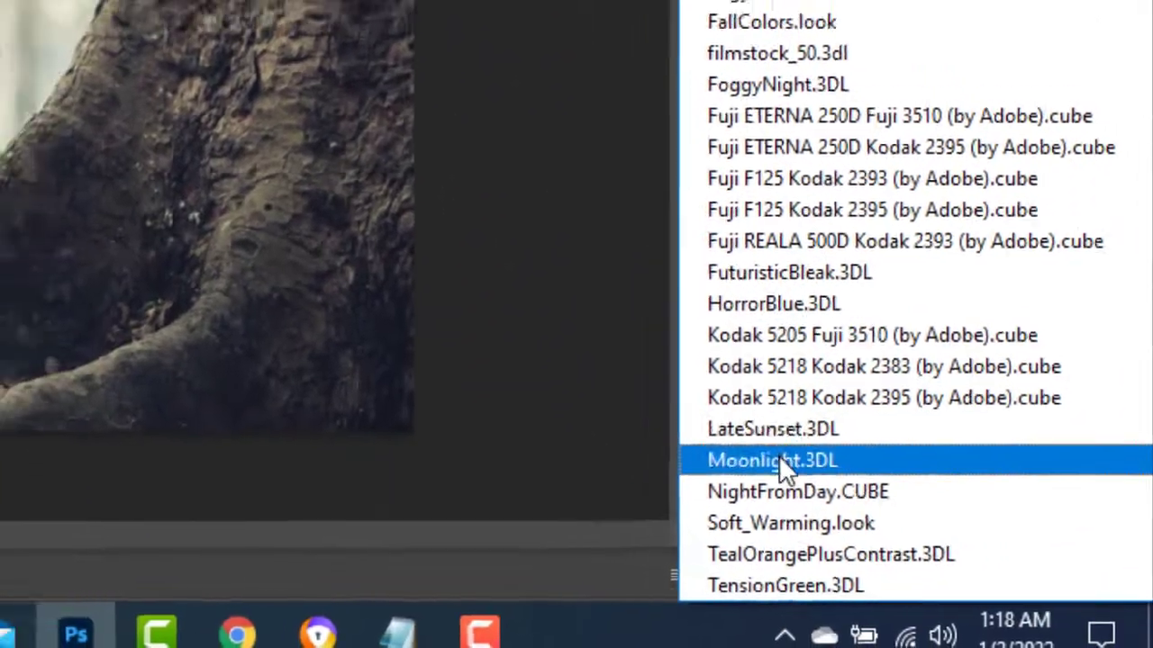
{"action": "left_click", "coordinate": [779, 457]}
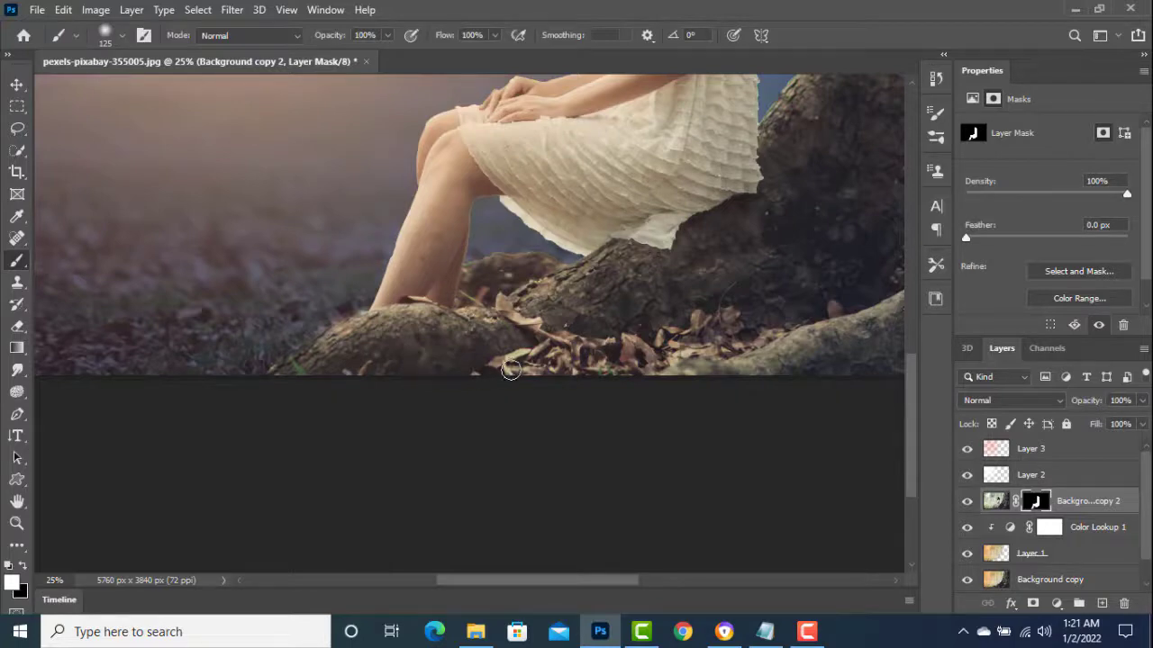
Step: Scale the orange glow on Layer 3 to about 139.5% and place the layer beneath Background copy 2
{"action": "key", "text": "ctrl+minus"}
{"action": "key", "text": "ctrl+minus"}
{"action": "key", "text": "ctrl+minus"}
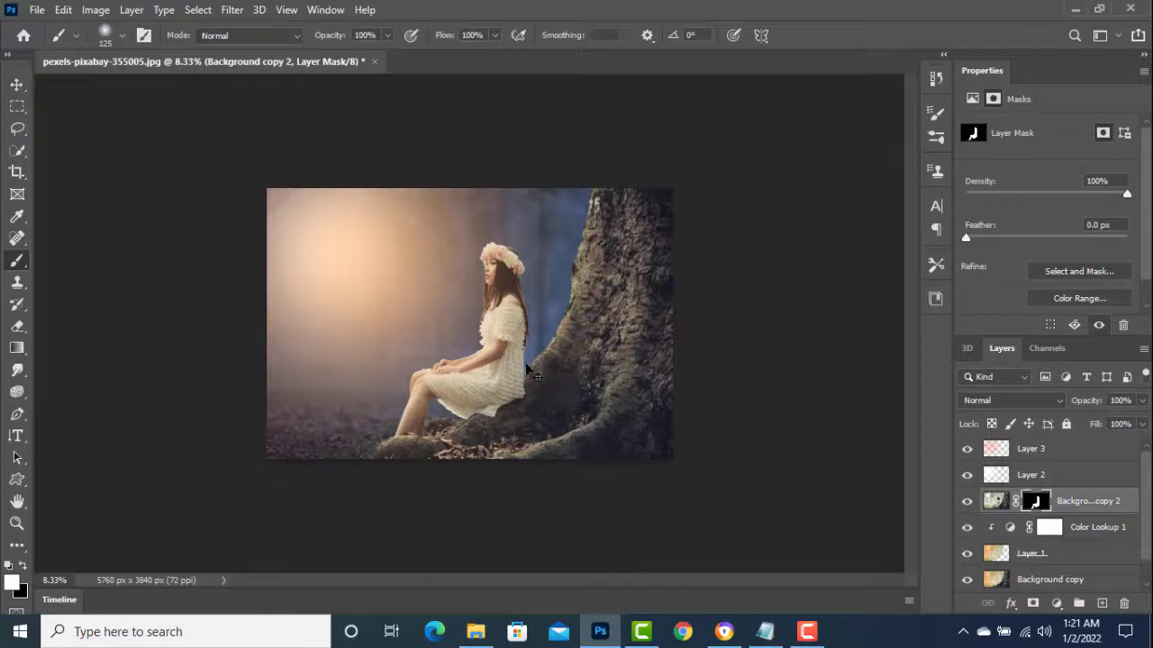
{"action": "key", "text": "v"}
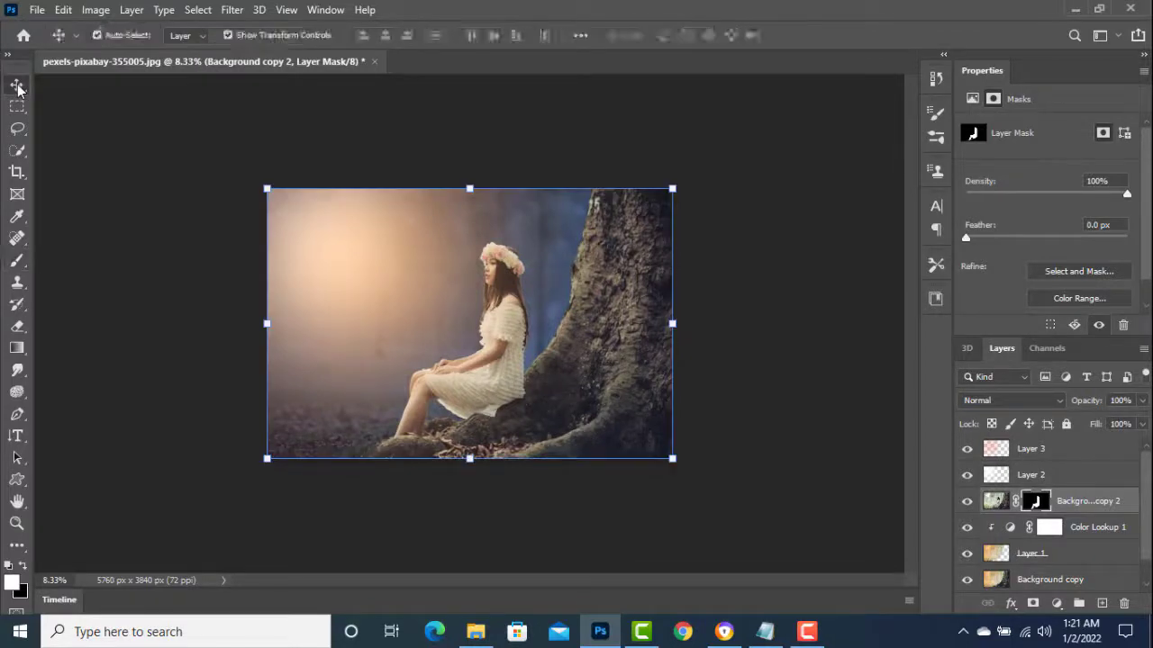
{"action": "left_click", "coordinate": [1036, 450]}
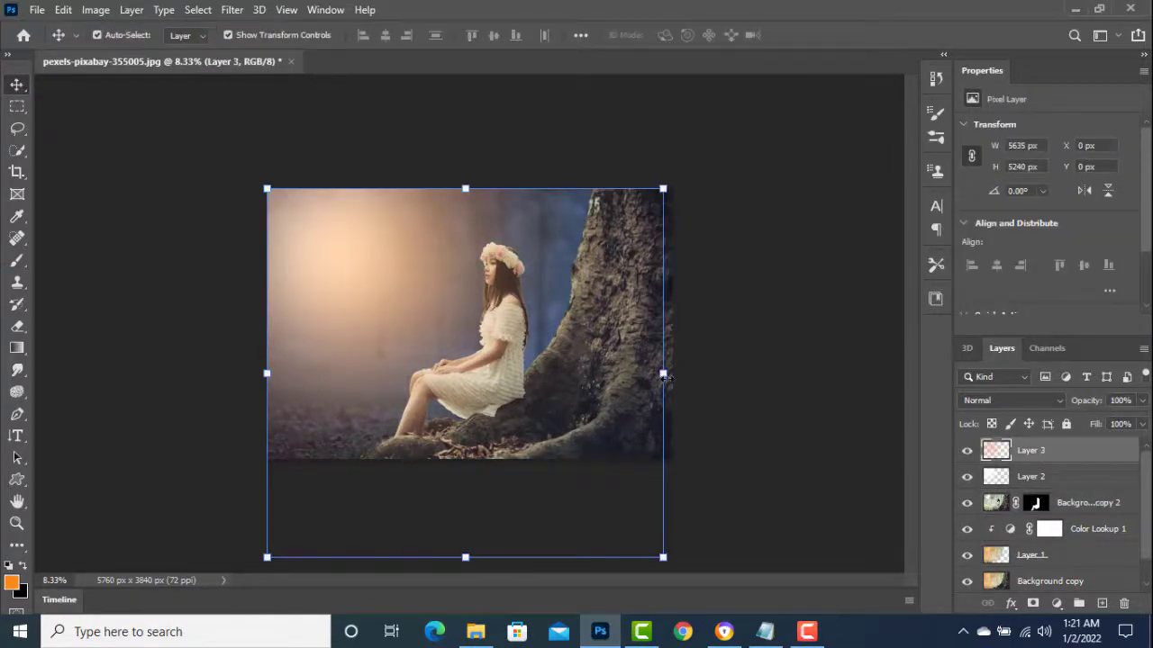
{"action": "left_click_drag", "start_coordinate": [663, 373], "coordinate": [820, 372]}
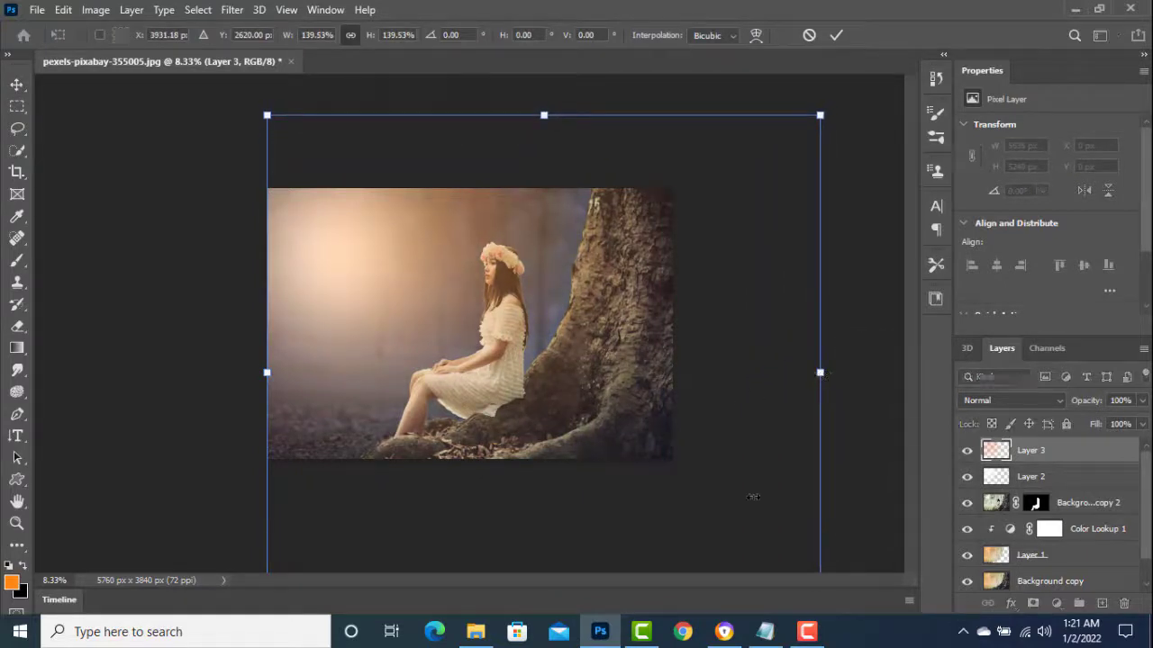
{"action": "key", "text": "ctrl+z"}
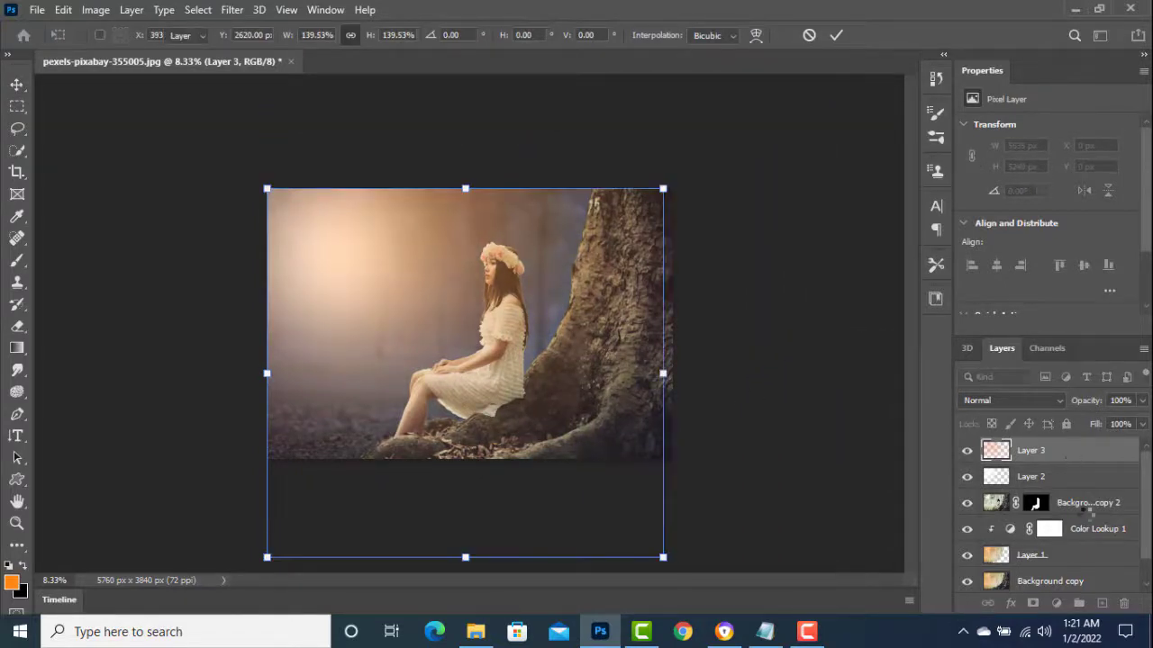
{"action": "key", "text": "Return"}
{"action": "left_click_drag", "start_coordinate": [1031, 451], "coordinate": [1080, 512]}
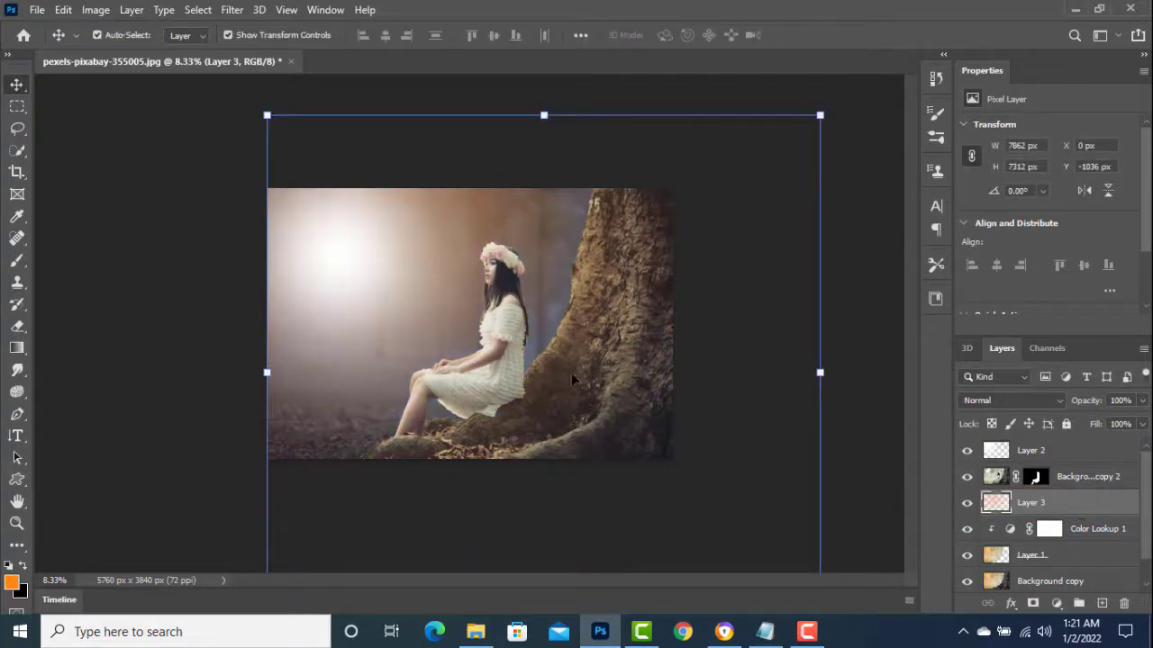
Step: Scale Layer 2's white glow to about 172%, centred near the photo's upper-left corner, and place the layer beneath Background copy 2
{"action": "left_click", "coordinate": [351, 267]}
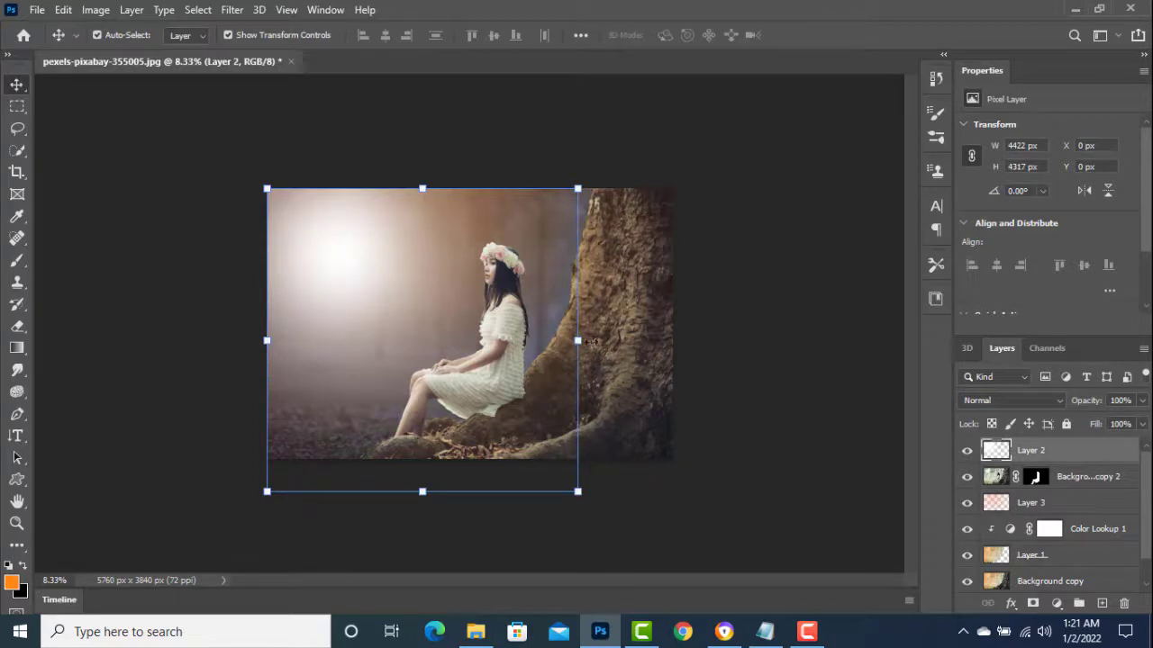
{"action": "left_click_drag", "start_coordinate": [591, 341], "coordinate": [742, 314]}
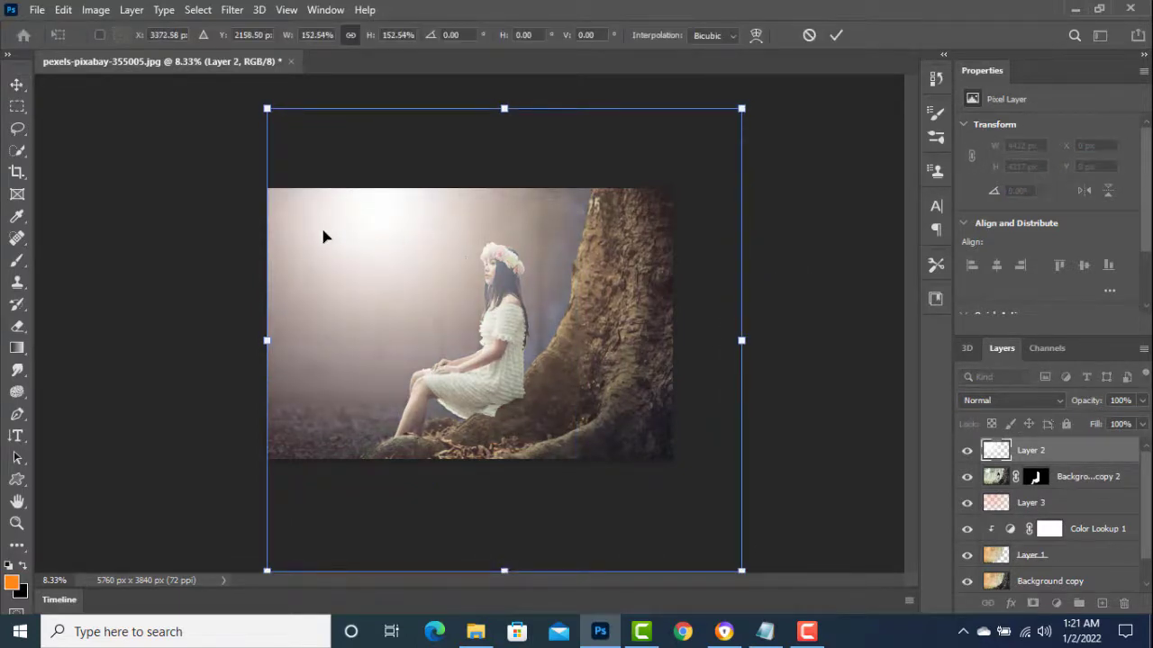
{"action": "left_click_drag", "start_coordinate": [324, 236], "coordinate": [308, 229]}
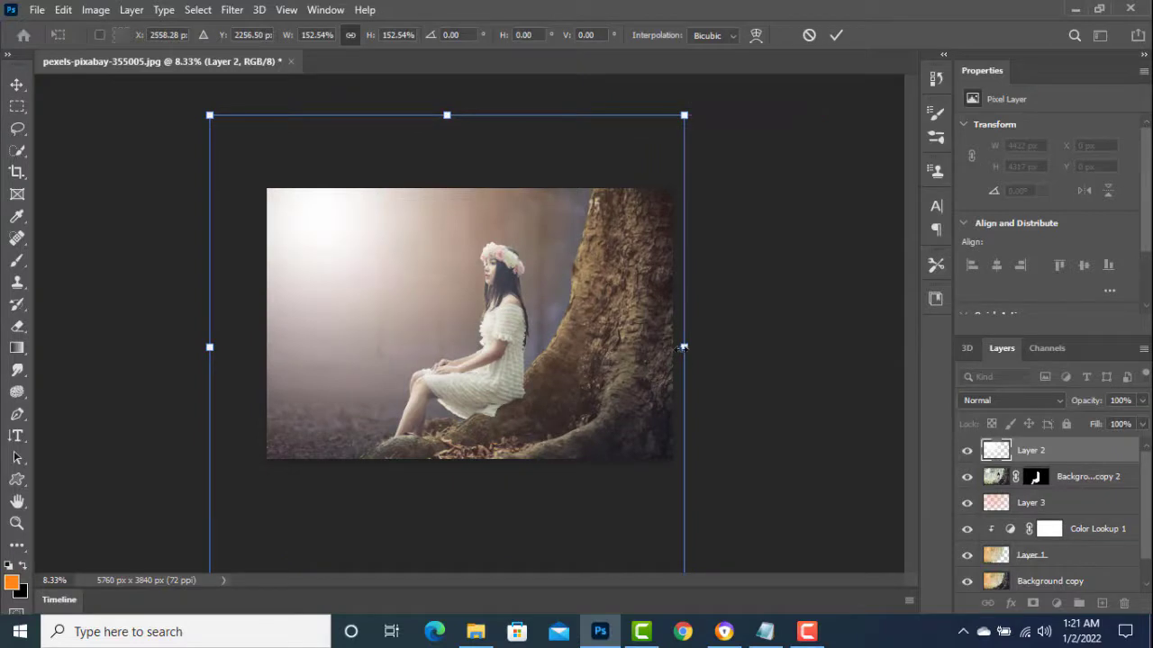
{"action": "left_click_drag", "start_coordinate": [684, 347], "coordinate": [745, 347]}
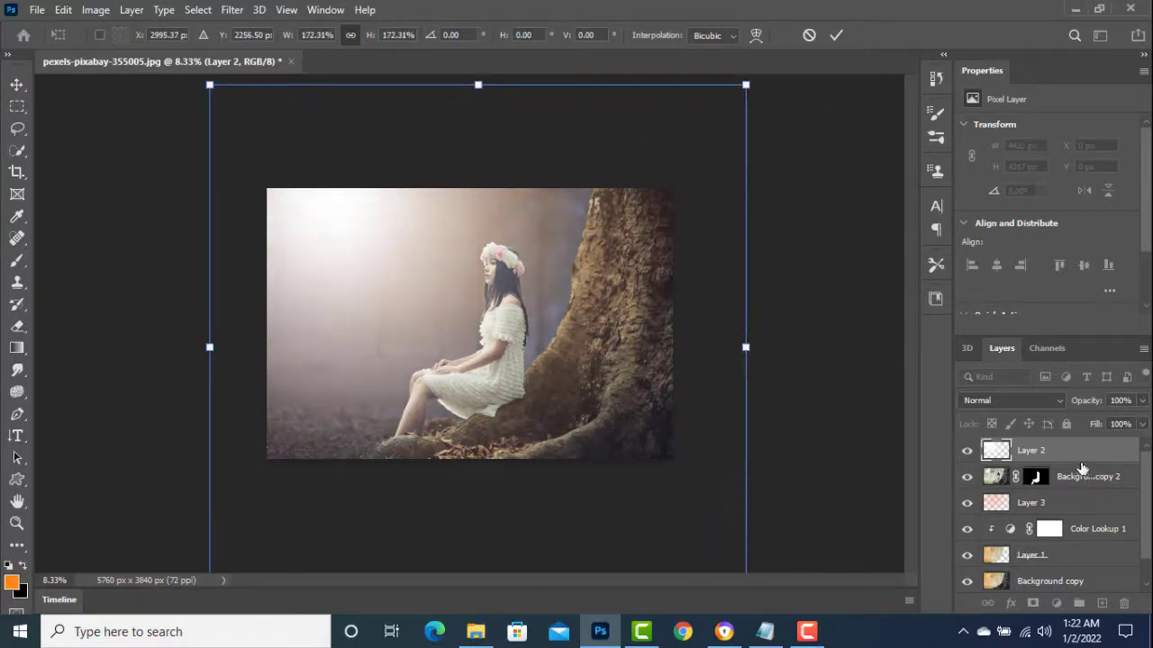
{"action": "left_click_drag", "start_coordinate": [1082, 467], "coordinate": [1090, 490]}
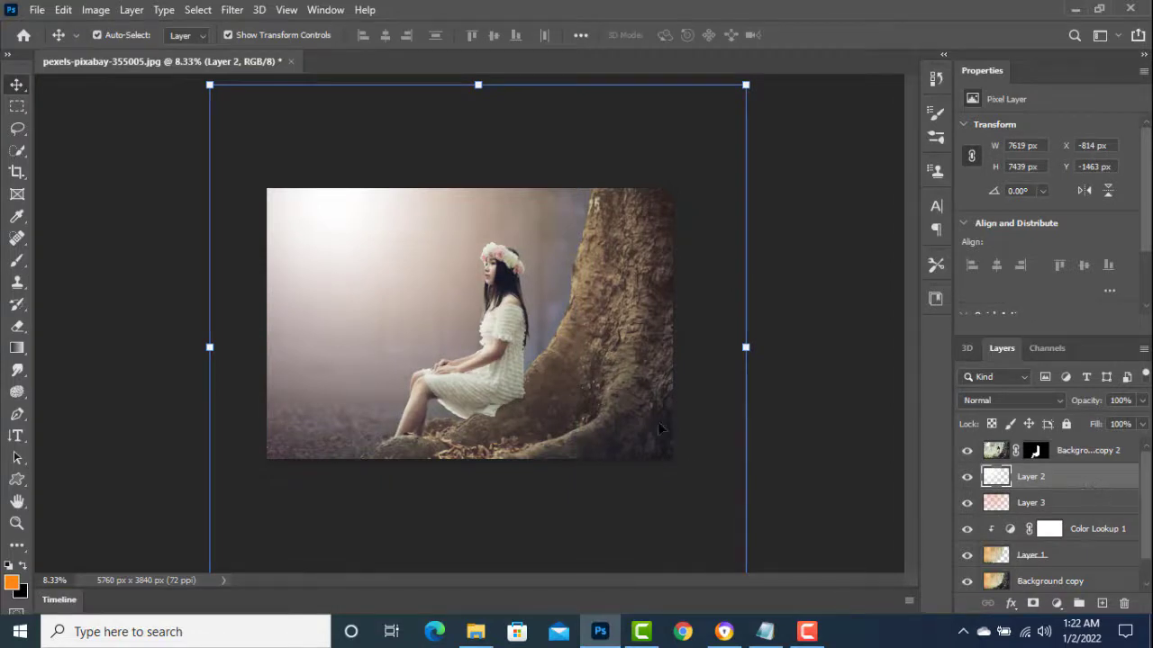
{"action": "left_click", "coordinate": [808, 326]}
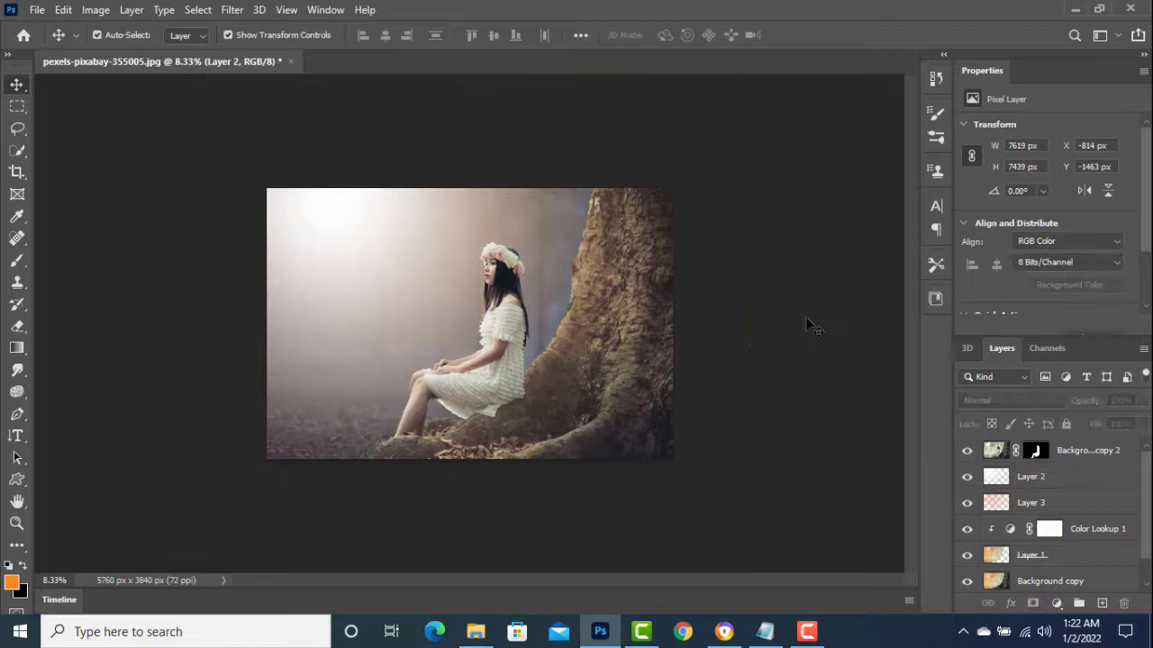
Step: Try a Hue/Saturation adjustment clipped to Layer 2 with hue -98 and saturation -86, and delete the adjustment layer
{"action": "left_click", "coordinate": [1054, 476]}
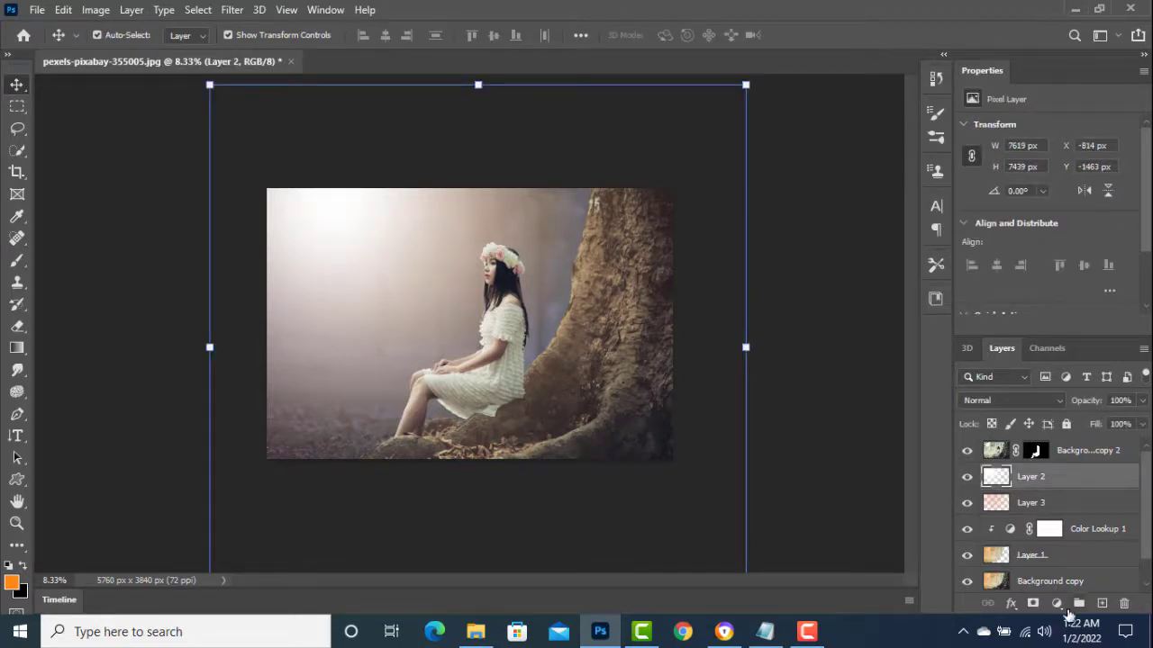
{"action": "left_click", "coordinate": [1059, 605]}
{"action": "left_click", "coordinate": [1070, 444]}
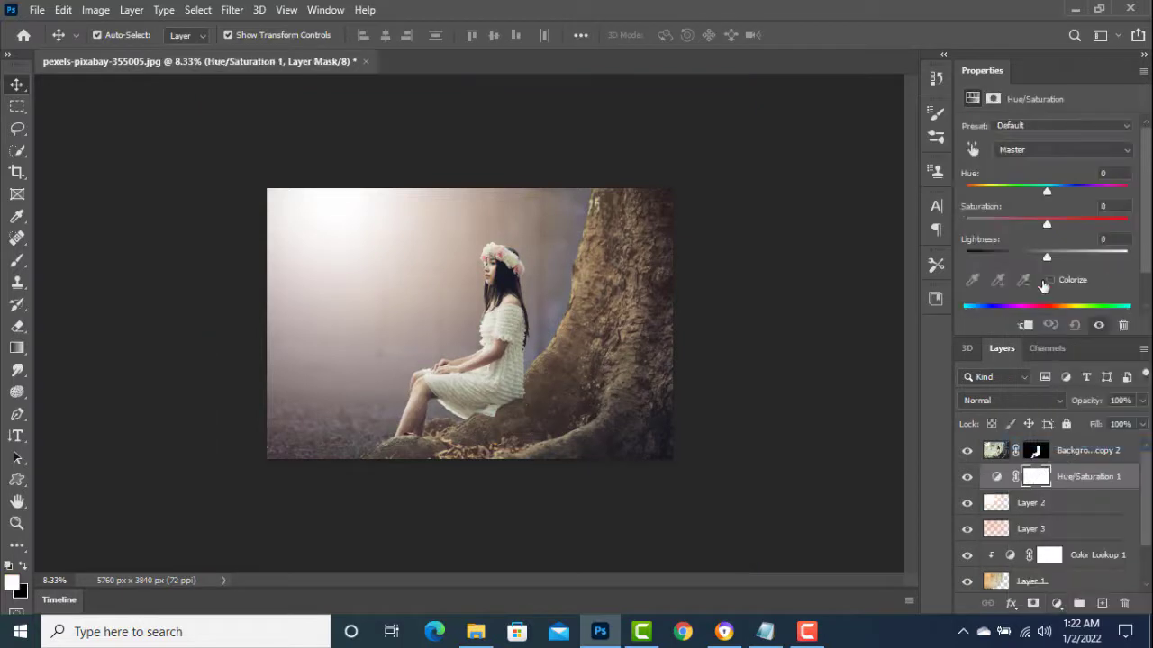
{"action": "left_click", "coordinate": [1026, 326]}
{"action": "left_click_drag", "start_coordinate": [1047, 191], "coordinate": [1126, 191]}
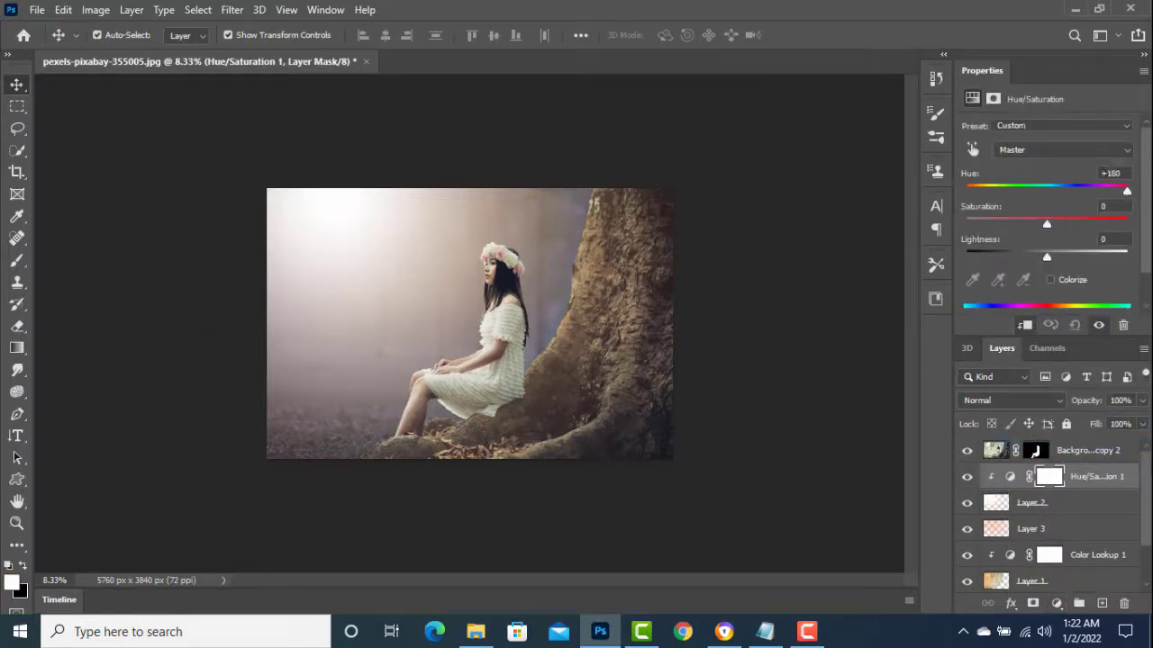
{"action": "left_click", "coordinate": [994, 200]}
{"action": "left_click_drag", "start_coordinate": [1048, 225], "coordinate": [978, 225]}
{"action": "left_click", "coordinate": [1124, 326]}
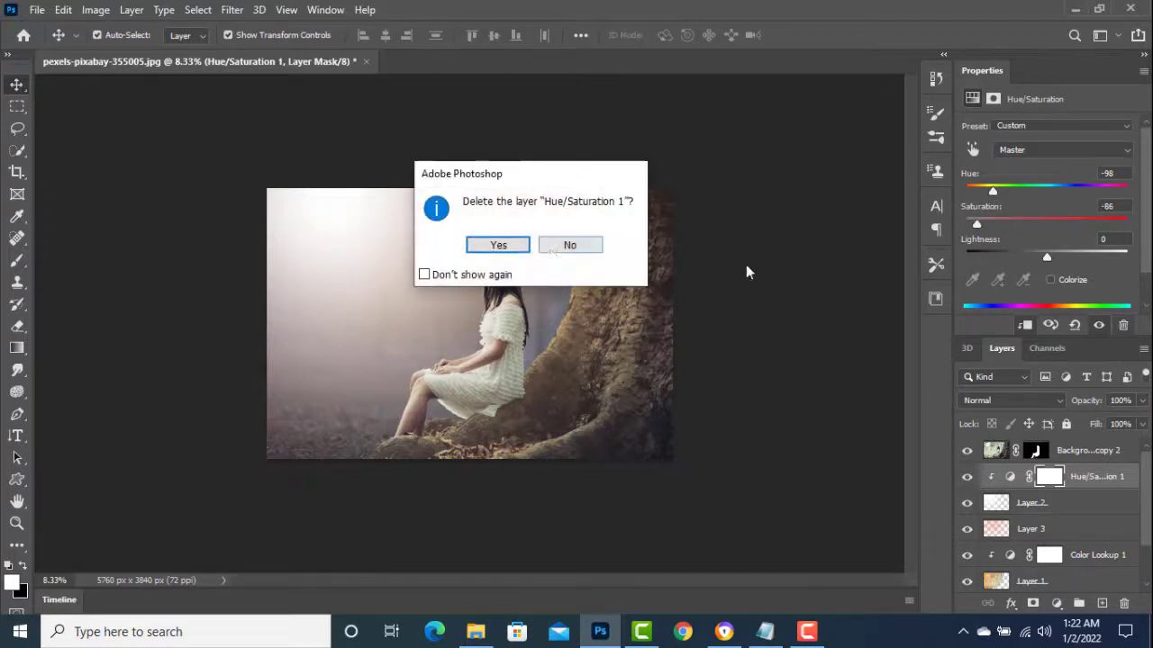
{"action": "left_click", "coordinate": [503, 244]}
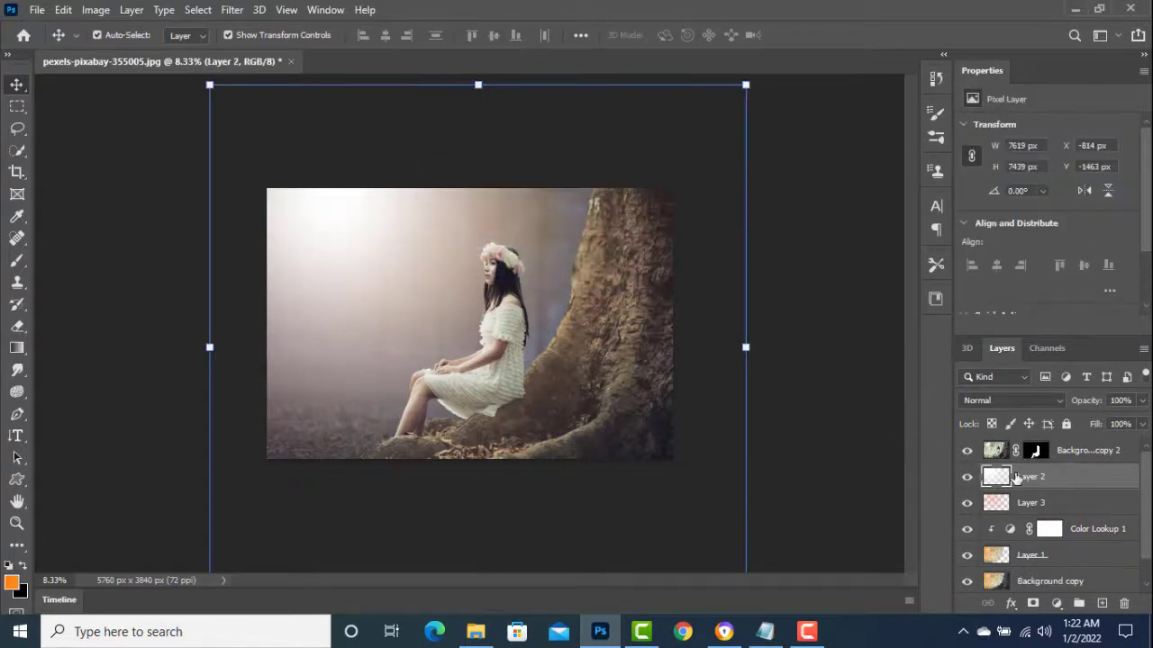
Step: Add a new layer above Layer 2 and set the brush to orange ff6215 at 42% opacity
{"action": "left_click", "coordinate": [1102, 603]}
{"action": "left_click", "coordinate": [17, 260]}
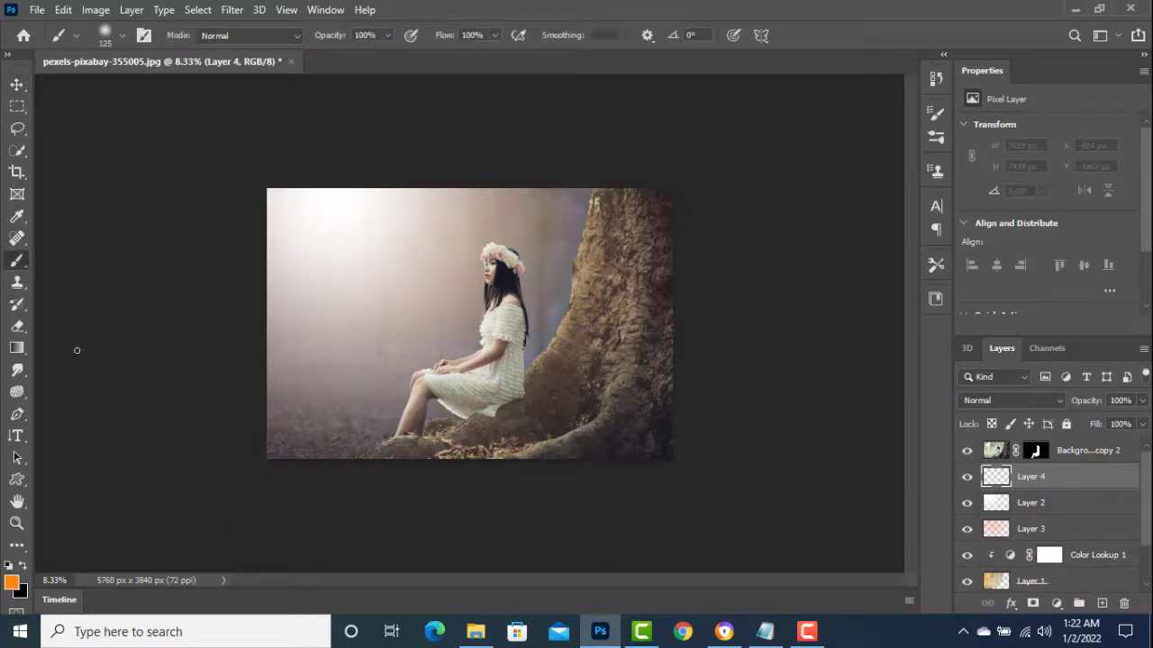
{"action": "left_click", "coordinate": [17, 585]}
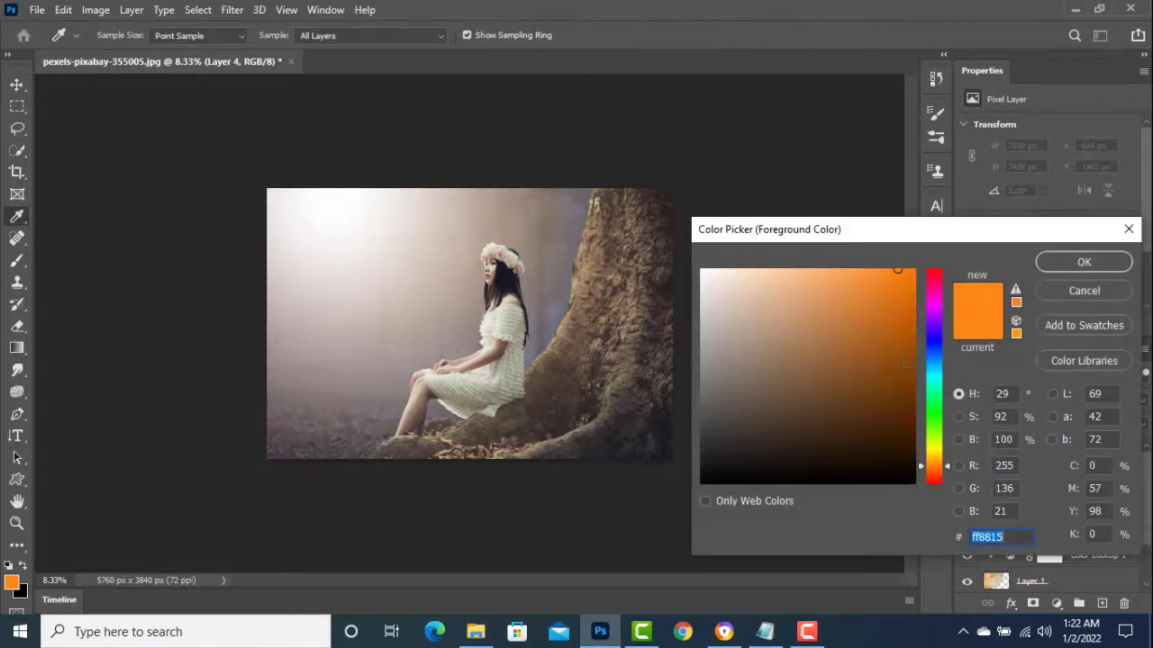
{"action": "left_click_drag", "start_coordinate": [937, 469], "coordinate": [926, 479]}
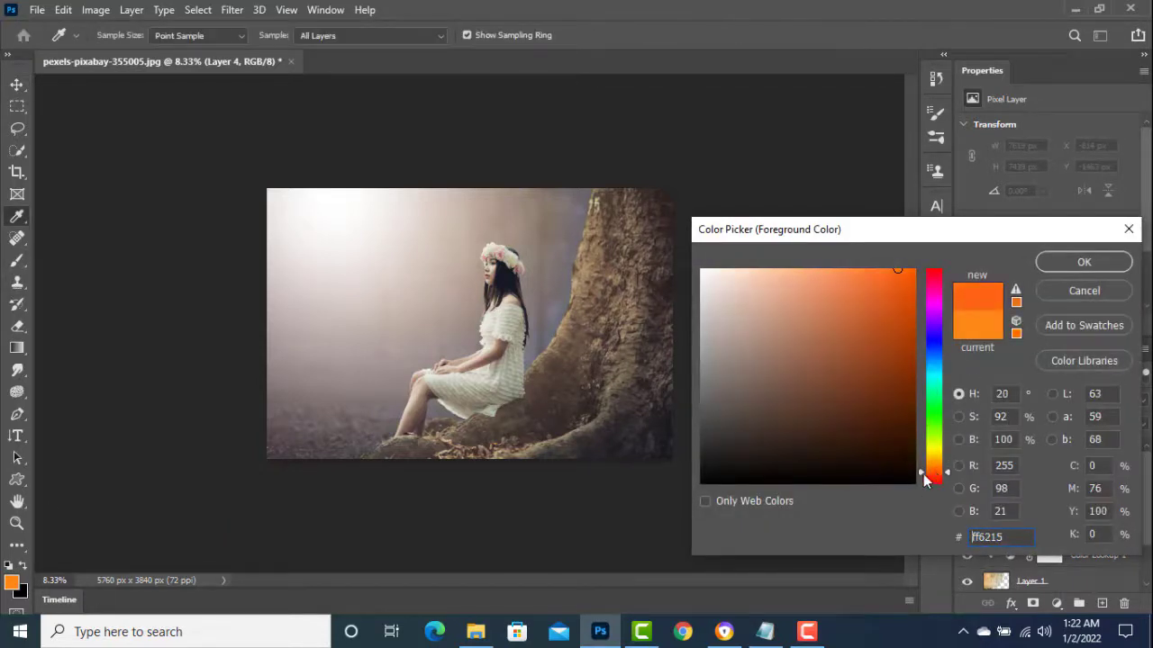
{"action": "left_click", "coordinate": [1085, 261]}
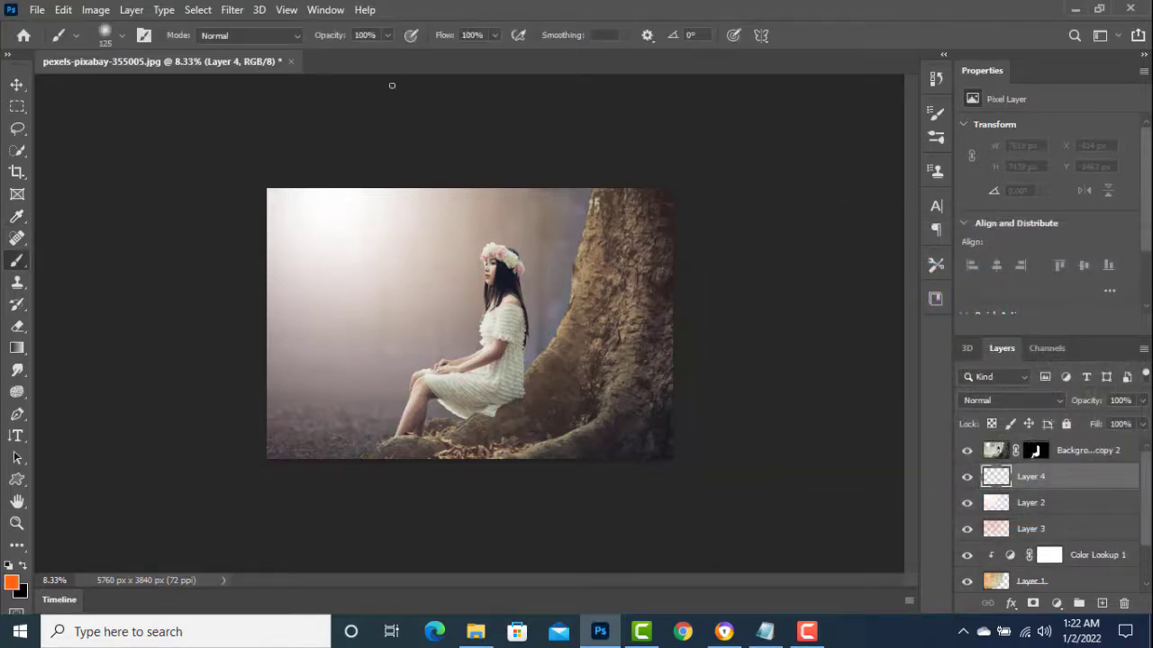
{"action": "left_click", "coordinate": [387, 35]}
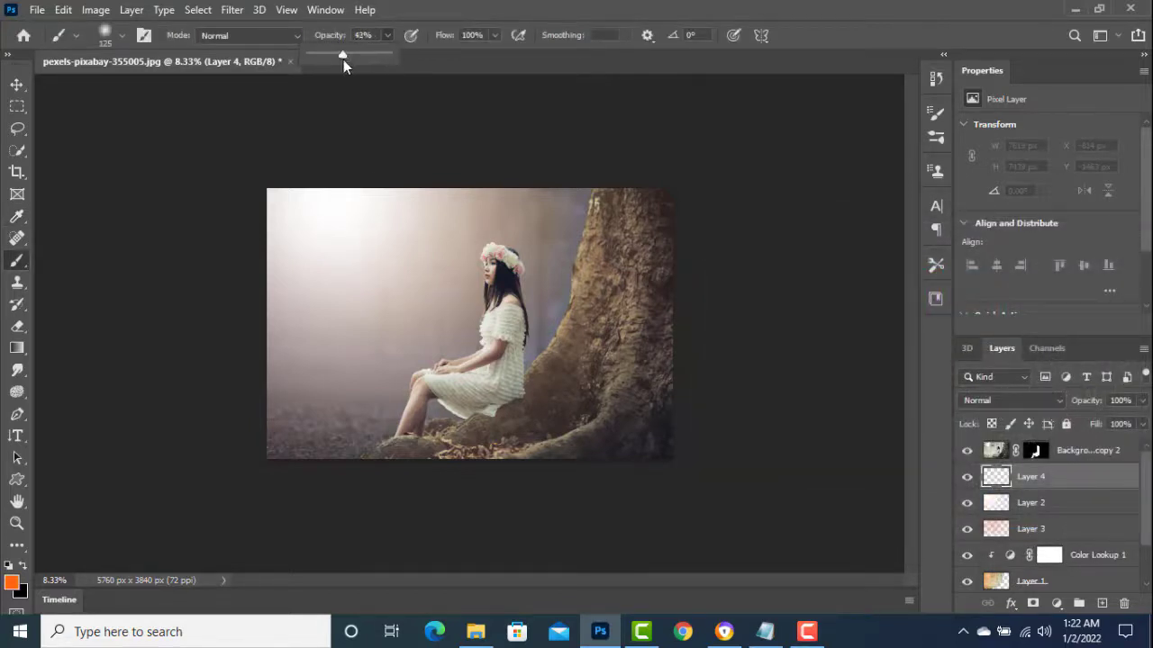
{"action": "left_click_drag", "start_coordinate": [344, 60], "coordinate": [342, 59]}
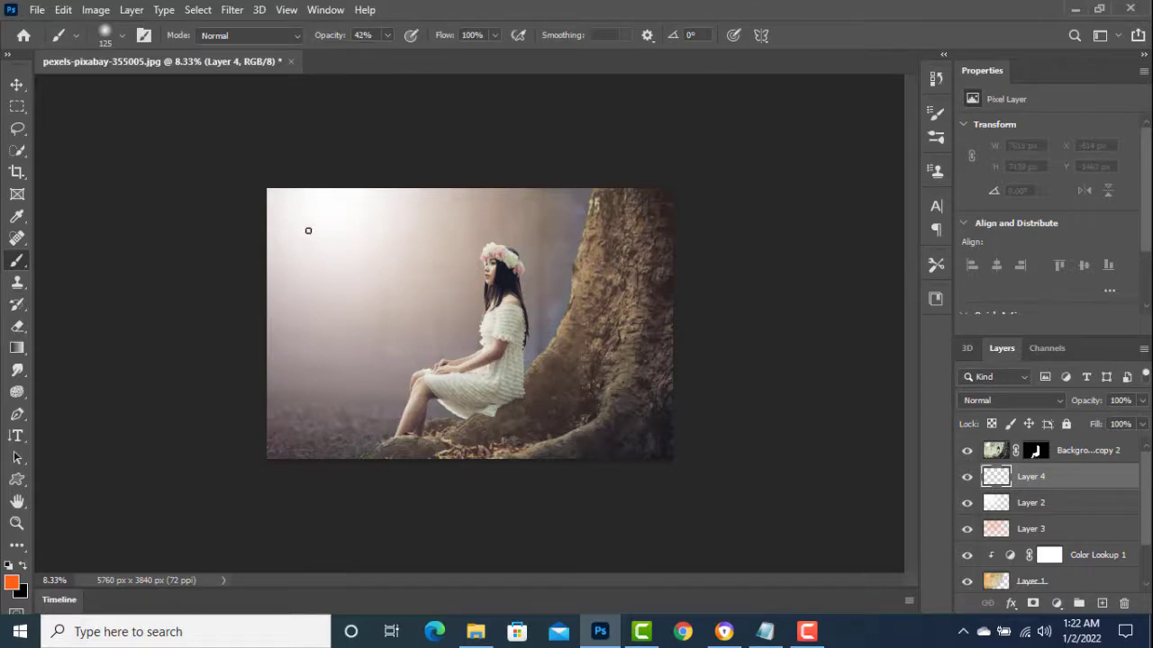
Step: Enlarge the soft brush to 2100 px for painting the glow near the photo's upper-left corner
{"action": "left_click", "coordinate": [308, 230]}
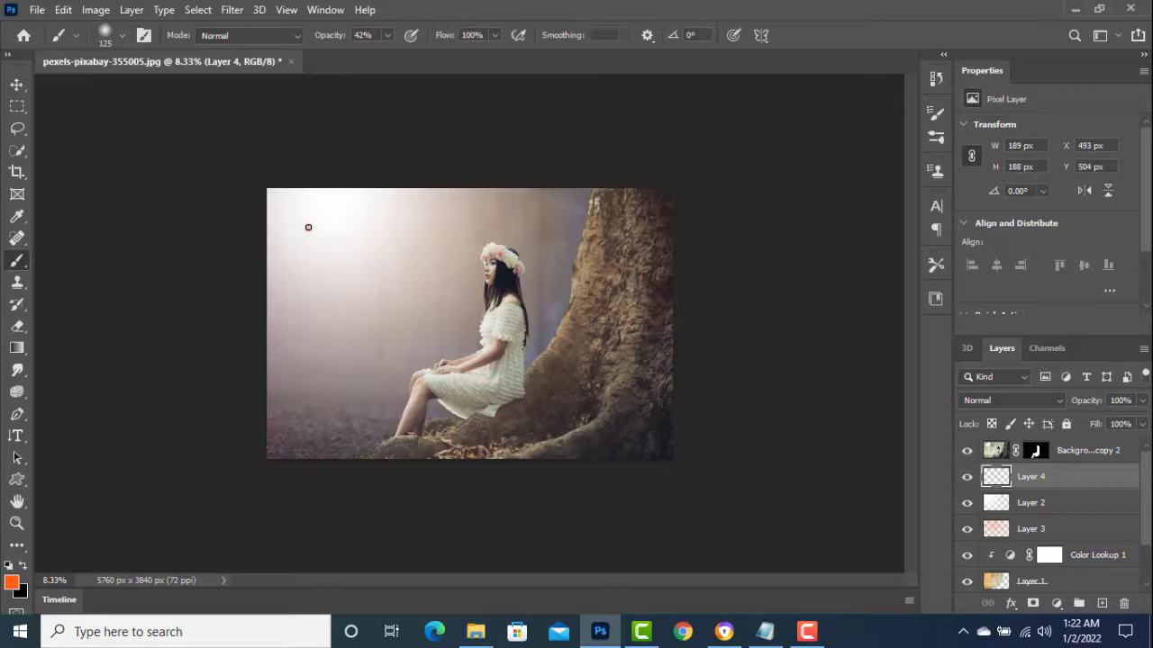
{"action": "key", "text": "bracketright"}
{"action": "key", "text": "bracketright"}
{"action": "key", "text": "bracketright"}
{"action": "key", "text": "bracketright"}
{"action": "key", "text": "bracketright"}
{"action": "key", "text": "bracketright"}
{"action": "key", "text": "bracketright"}
{"action": "key", "text": "bracketright"}
{"action": "key", "text": "bracketright"}
{"action": "key", "text": "bracketright"}
{"action": "key", "text": "bracketright"}
{"action": "key", "text": "bracketright"}
{"action": "key", "text": "bracketright"}
{"action": "key", "text": "bracketright"}
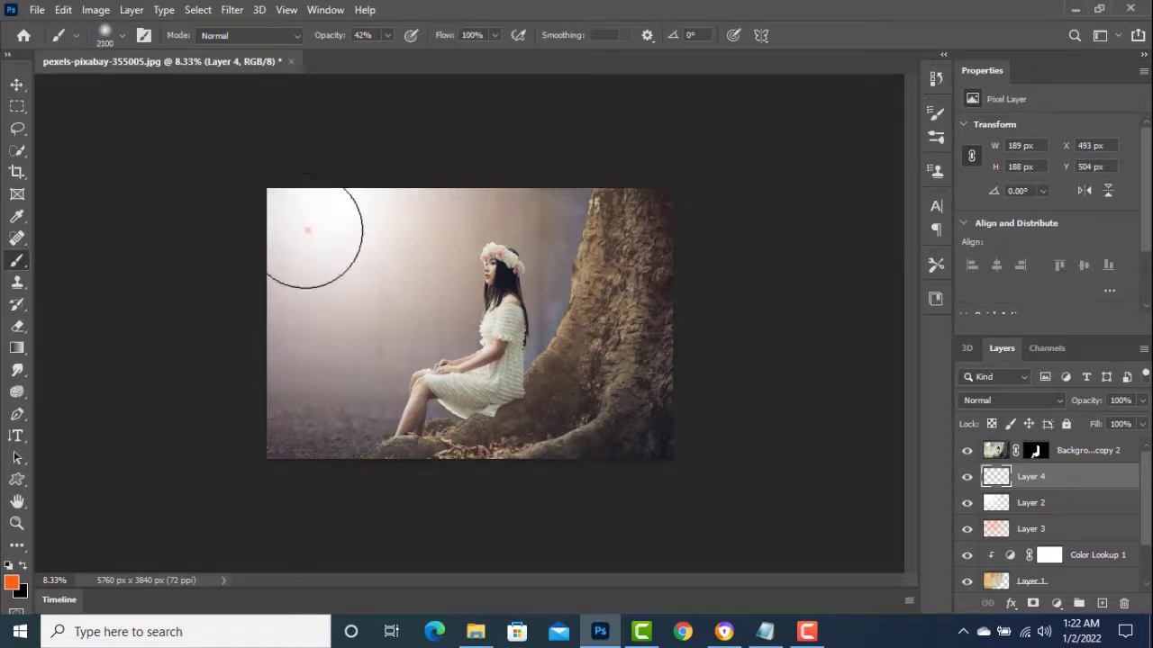
Step: Try an orange glow on Layer 4 in the photo's upper-left area, scaled to about 221.74%, and delete the layer
{"action": "left_click", "coordinate": [308, 231]}
{"action": "key", "text": "bracketright"}
{"action": "left_click", "coordinate": [300, 229]}
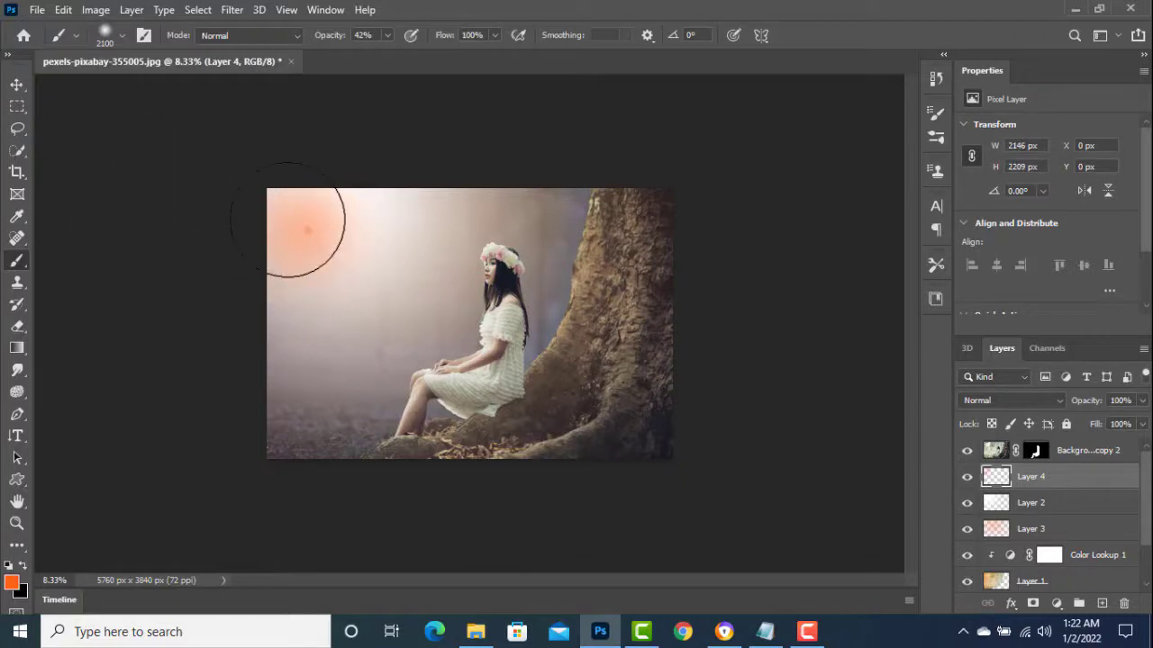
{"action": "left_click", "coordinate": [17, 83]}
{"action": "left_click_drag", "start_coordinate": [419, 340], "coordinate": [707, 395]}
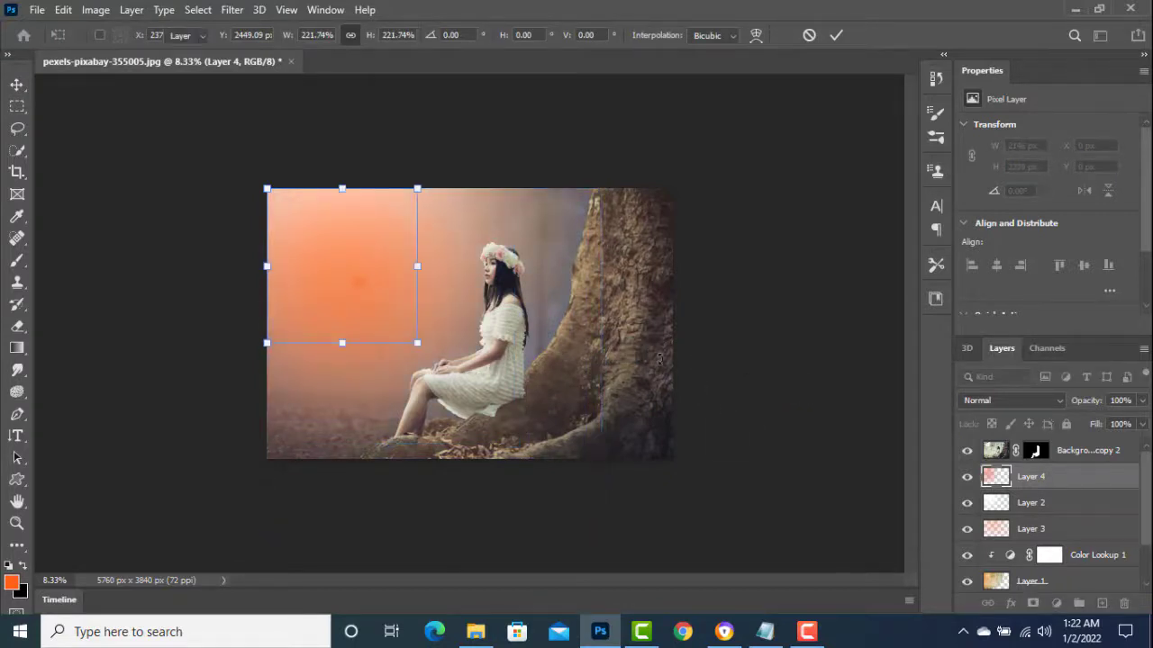
{"action": "key", "text": "Return"}
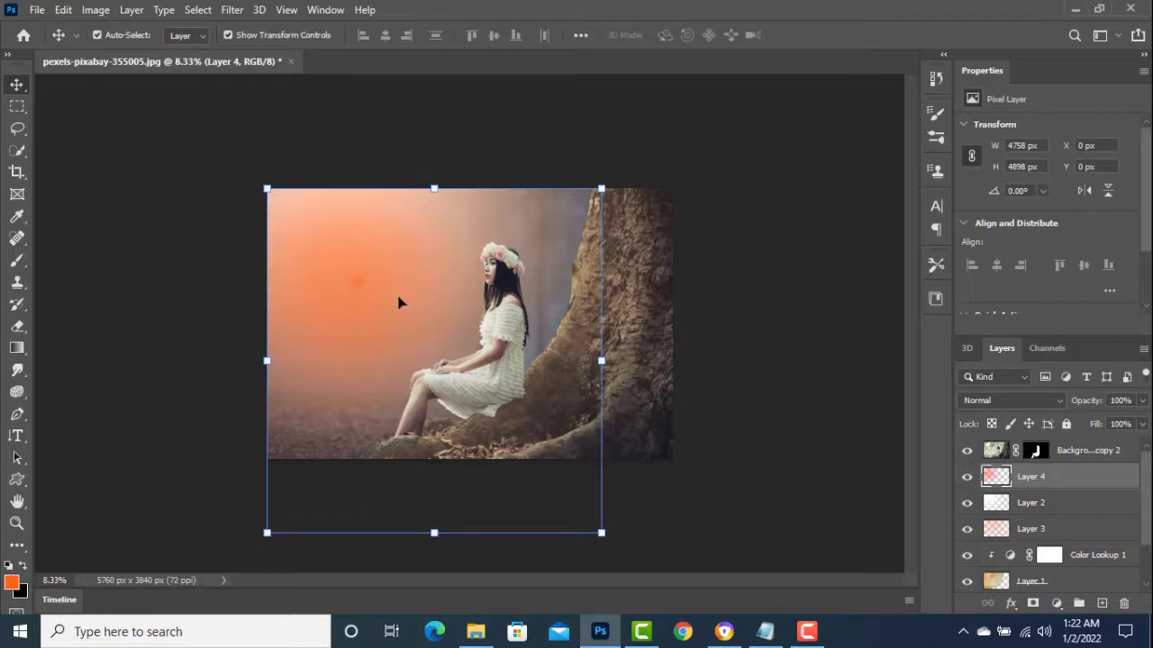
{"action": "key", "text": "Delete"}
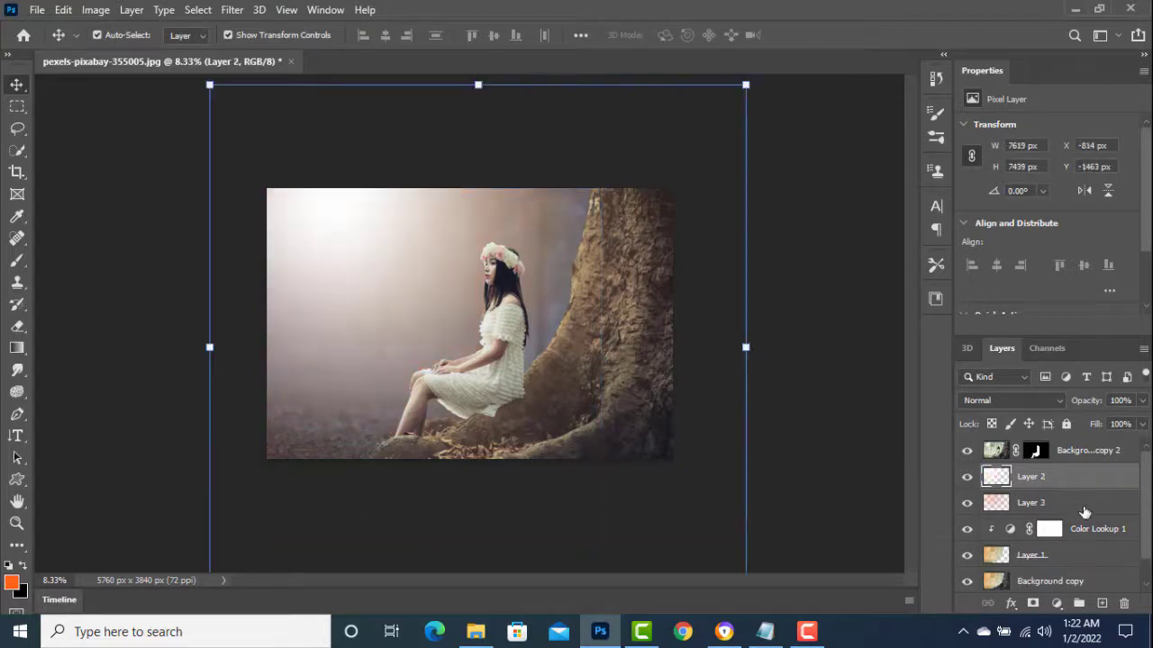
Step: Try an orange dab directly on Layer 2 over the white glow, and undo it
{"action": "left_click", "coordinate": [17, 261]}
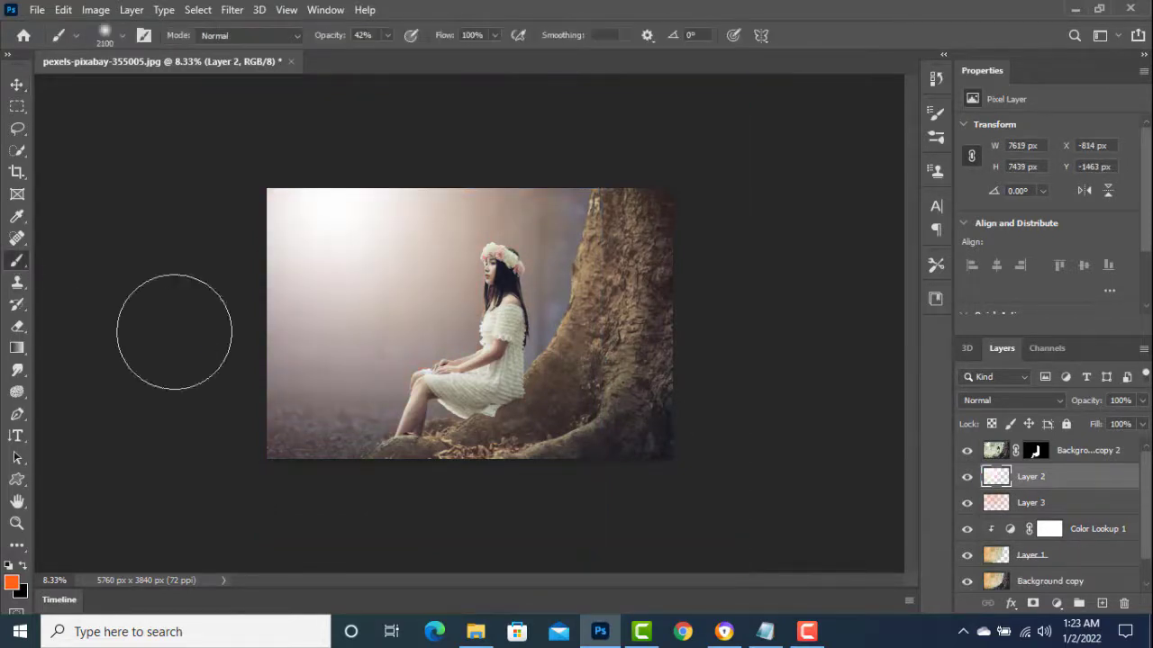
{"action": "left_click", "coordinate": [301, 218]}
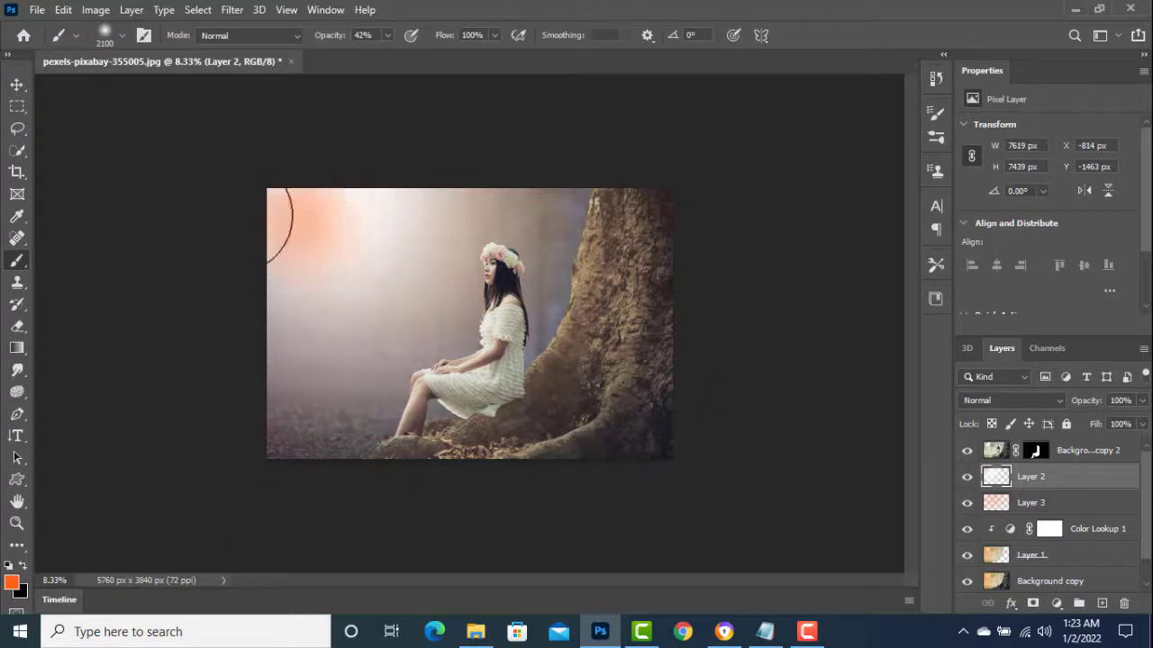
{"action": "key", "text": "v"}
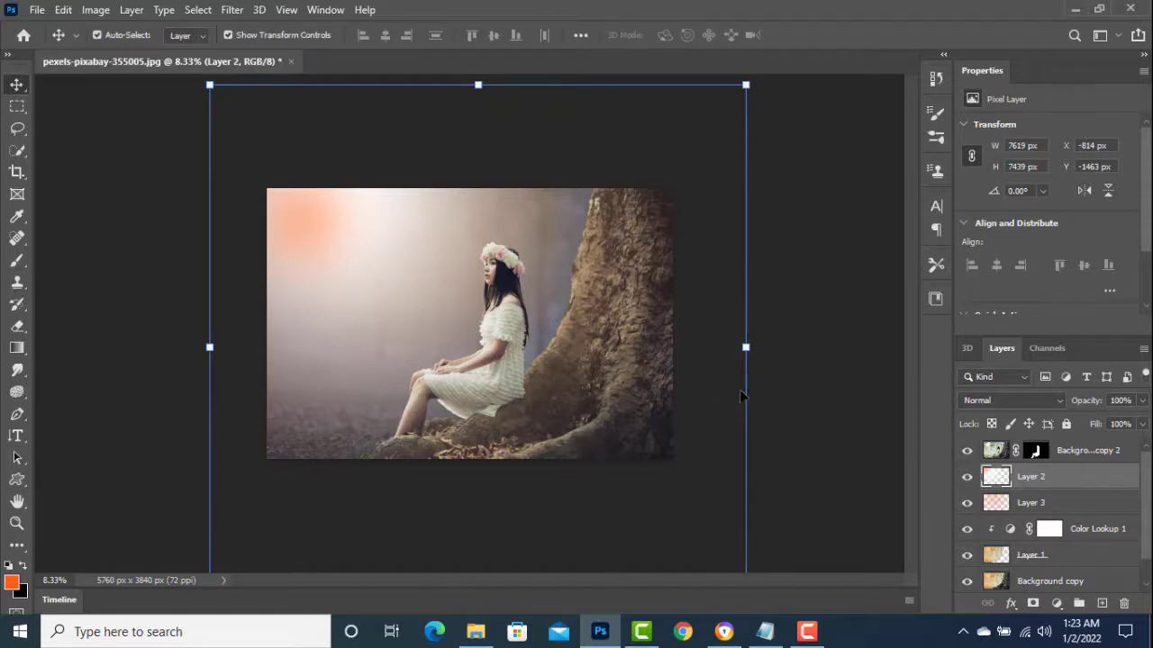
{"action": "key", "text": "ctrl+z"}
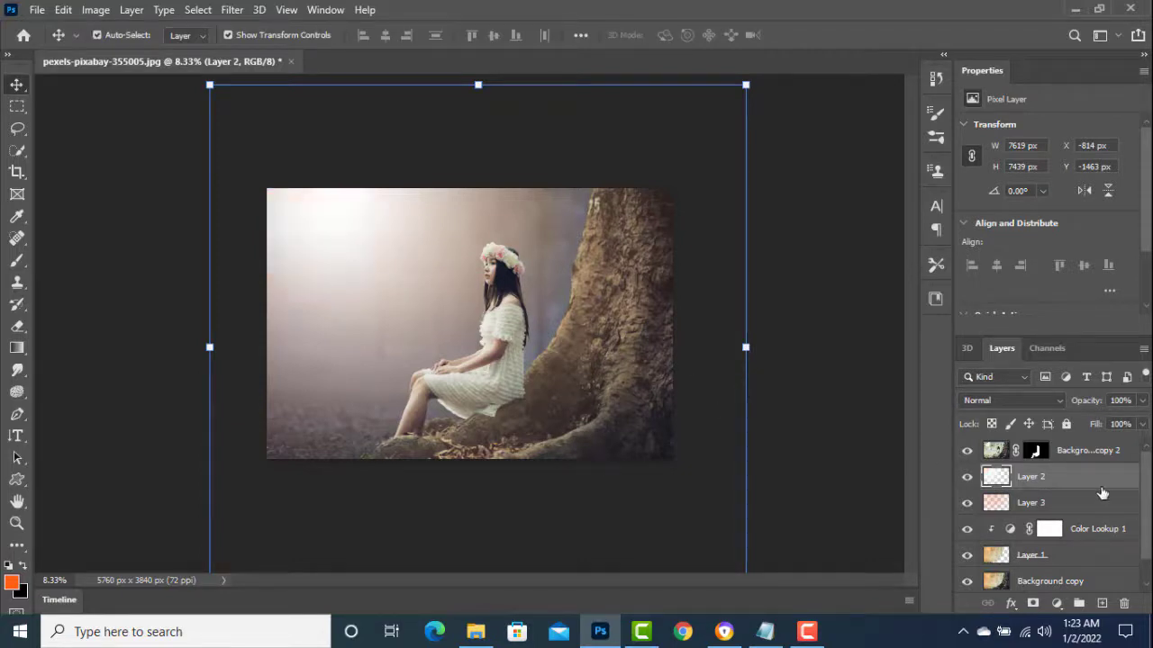
Step: Add a new layer above Layer 2 and paint an orange glow near the photo's upper-left corner at 55% brush opacity
{"action": "left_click", "coordinate": [1102, 603]}
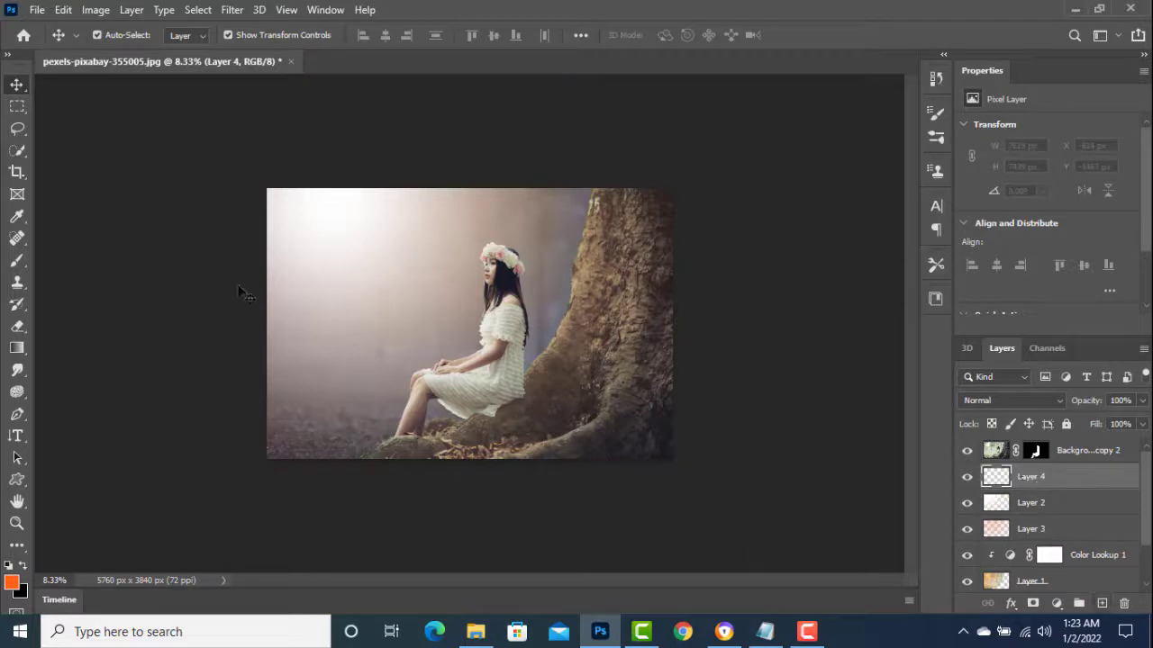
{"action": "left_click", "coordinate": [17, 260]}
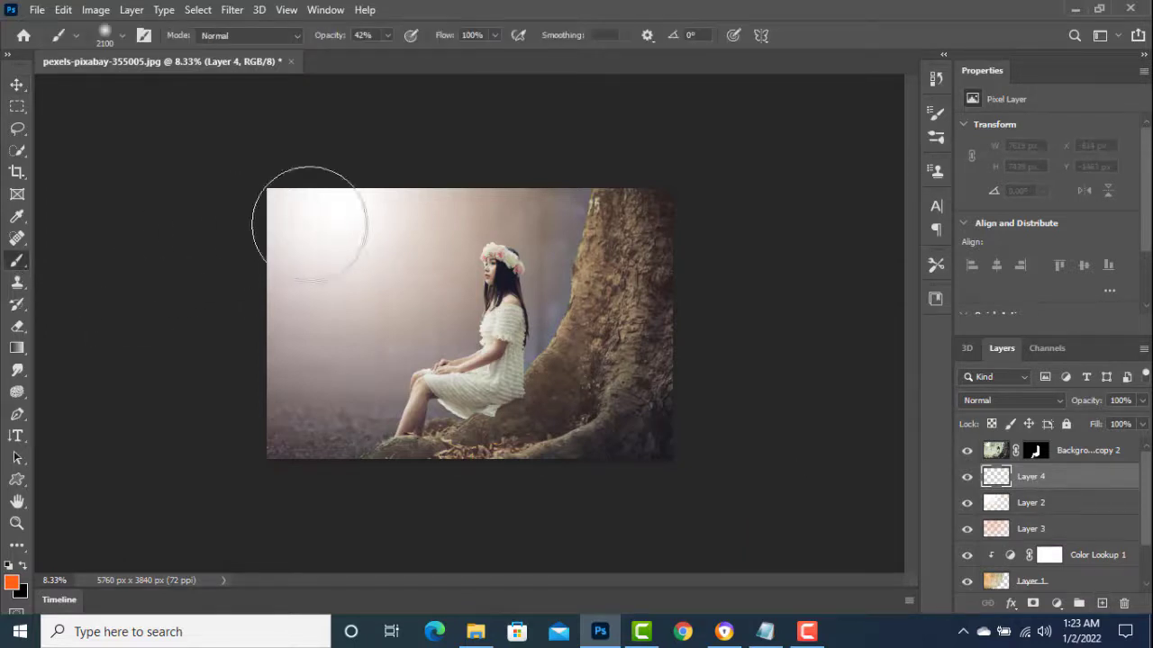
{"action": "left_click", "coordinate": [301, 226]}
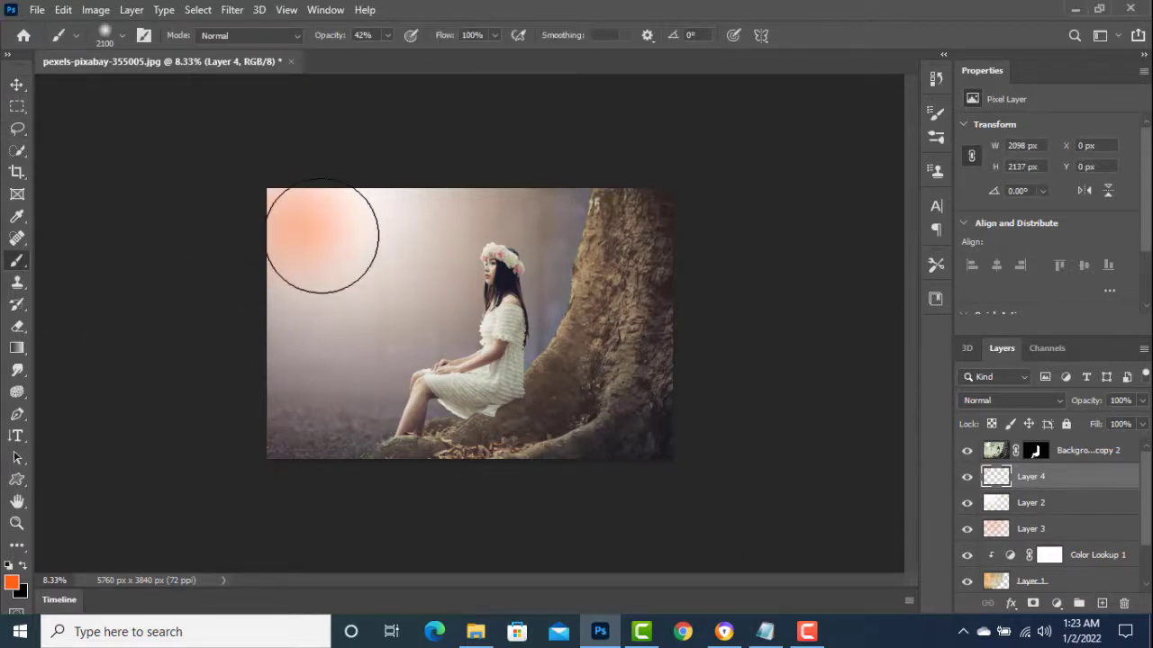
{"action": "key", "text": "ctrl+z"}
{"action": "left_click", "coordinate": [388, 35]}
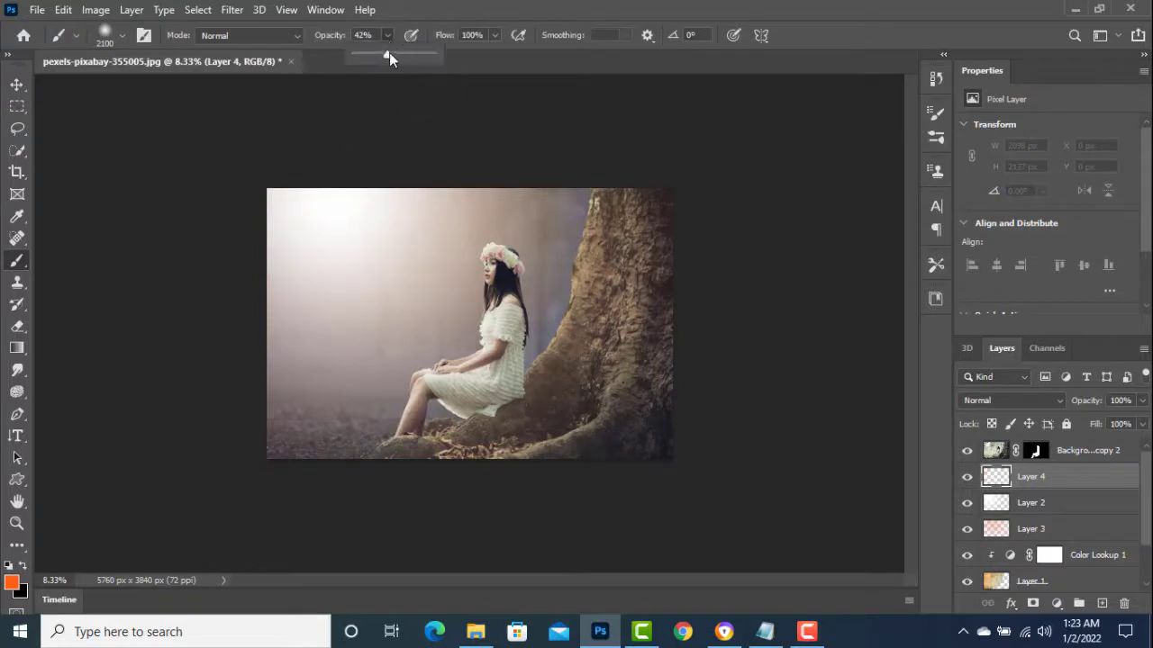
{"action": "left_click_drag", "start_coordinate": [389, 53], "coordinate": [397, 54]}
{"action": "left_click", "coordinate": [301, 219]}
{"action": "left_click", "coordinate": [300, 219]}
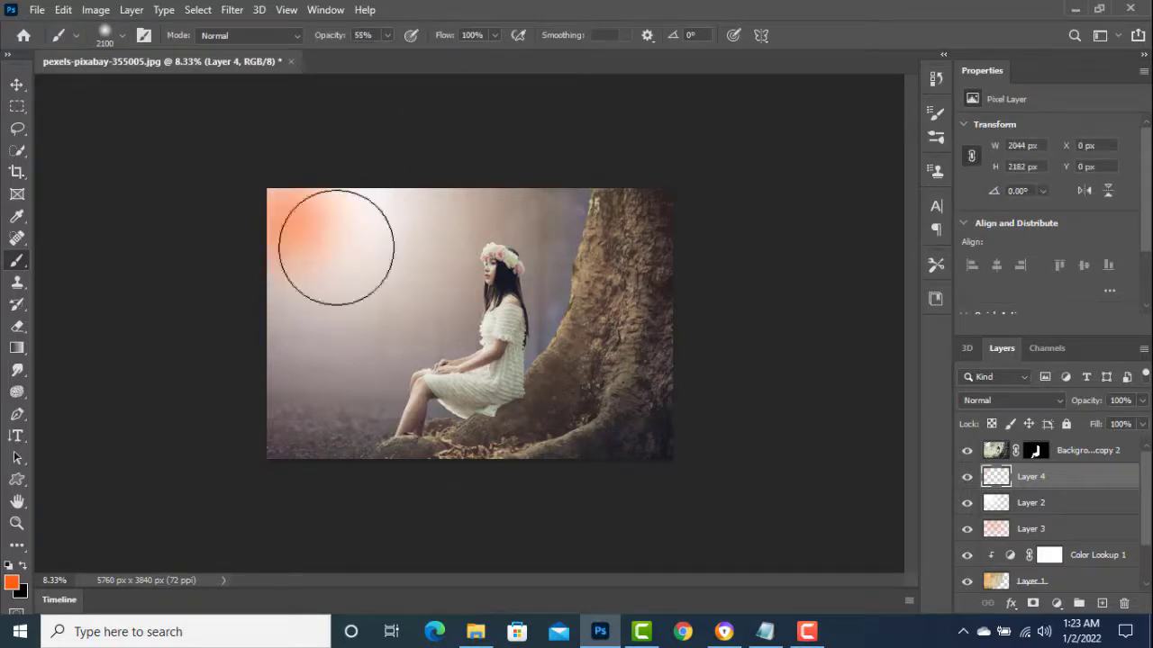
Step: Scale Layer 4's orange glow to about 332% and shift it partly beyond the photo's upper-left edges
{"action": "left_click", "coordinate": [18, 86]}
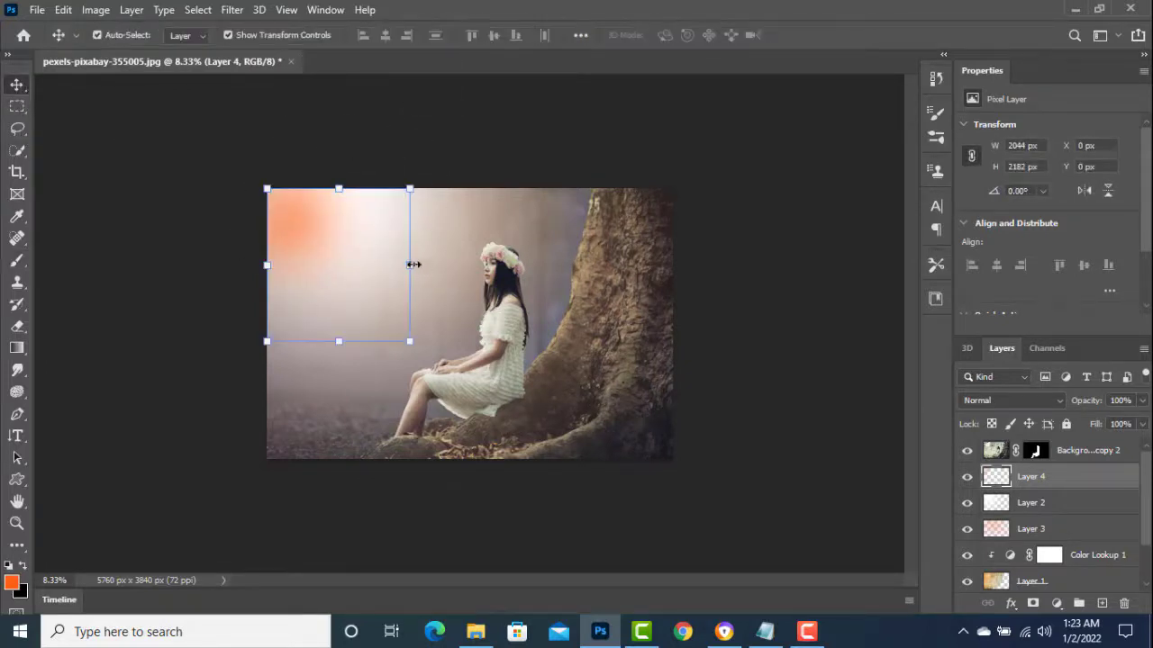
{"action": "left_click", "coordinate": [410, 265]}
{"action": "left_click_drag", "start_coordinate": [522, 284], "coordinate": [770, 300]}
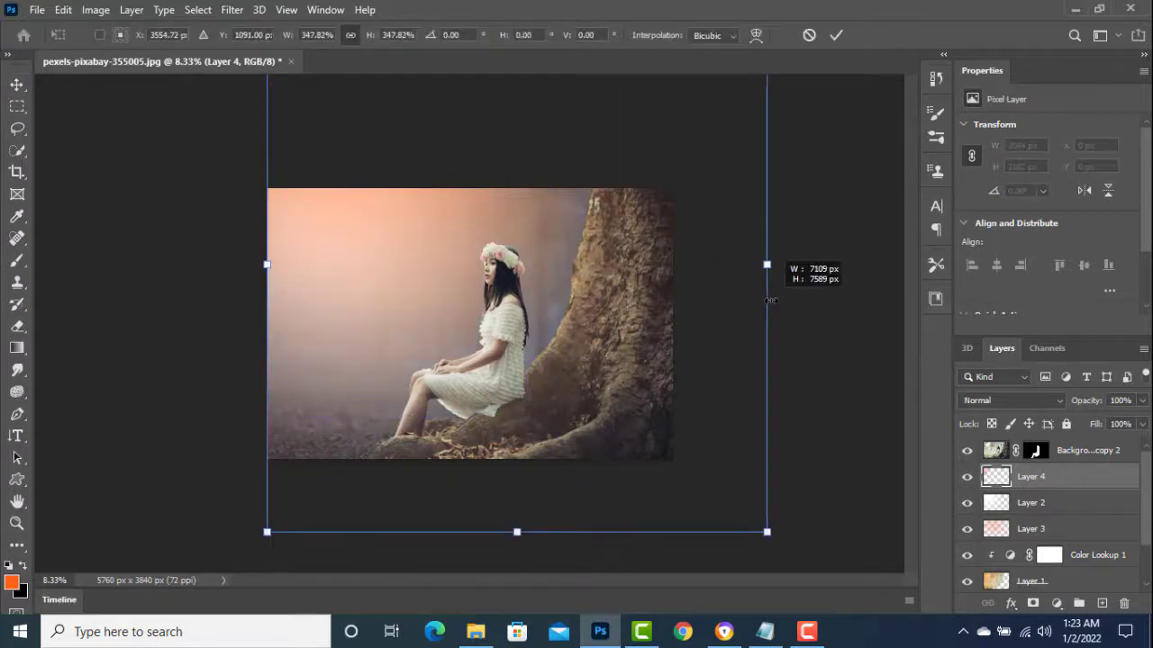
{"action": "left_click_drag", "start_coordinate": [516, 532], "coordinate": [514, 504]}
{"action": "left_click_drag", "start_coordinate": [402, 298], "coordinate": [366, 305]}
{"action": "key", "text": "Return"}
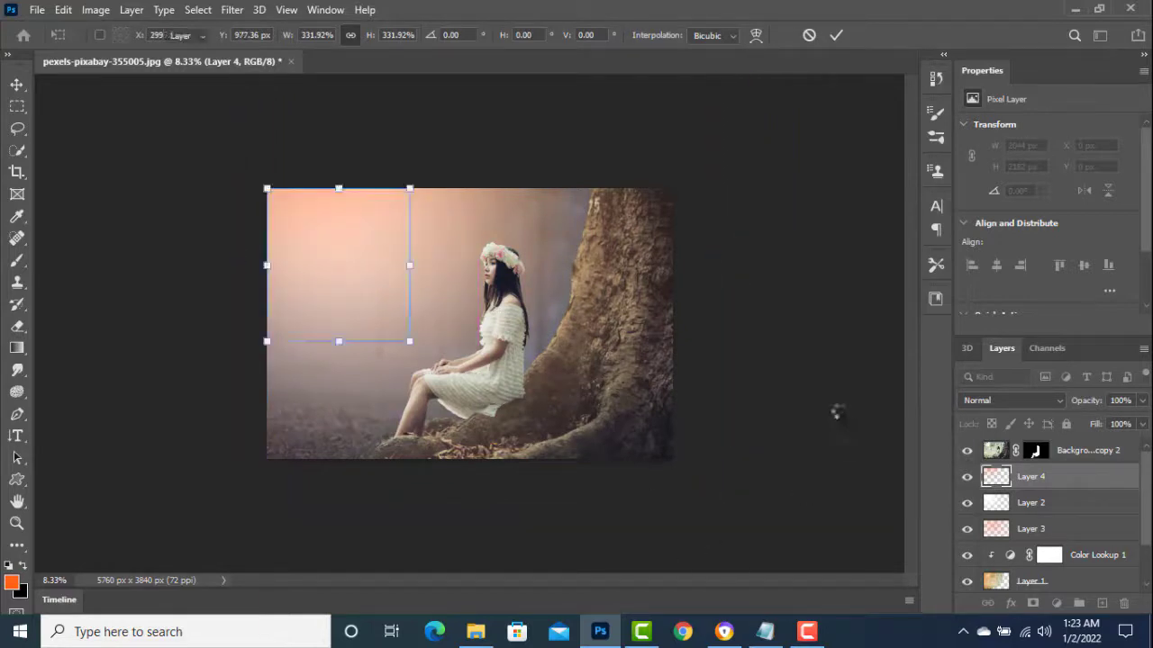
Step: Set Layer 4's blend mode to Color
{"action": "left_click", "coordinate": [1011, 402]}
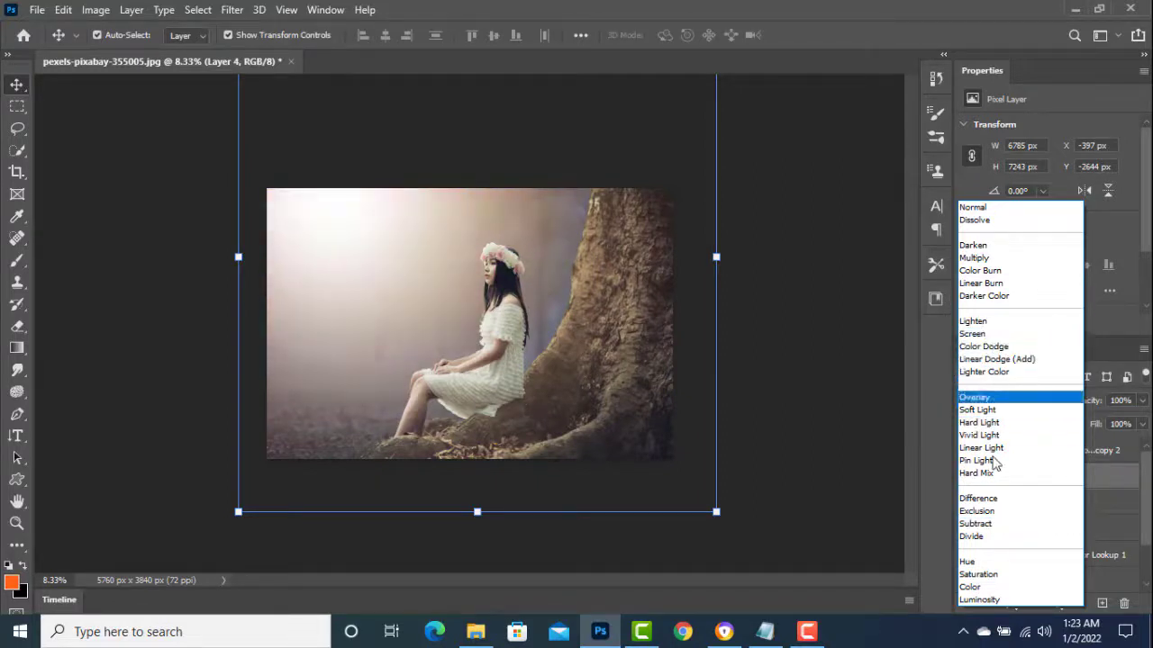
{"action": "left_click", "coordinate": [978, 589]}
{"action": "left_click", "coordinate": [852, 394]}
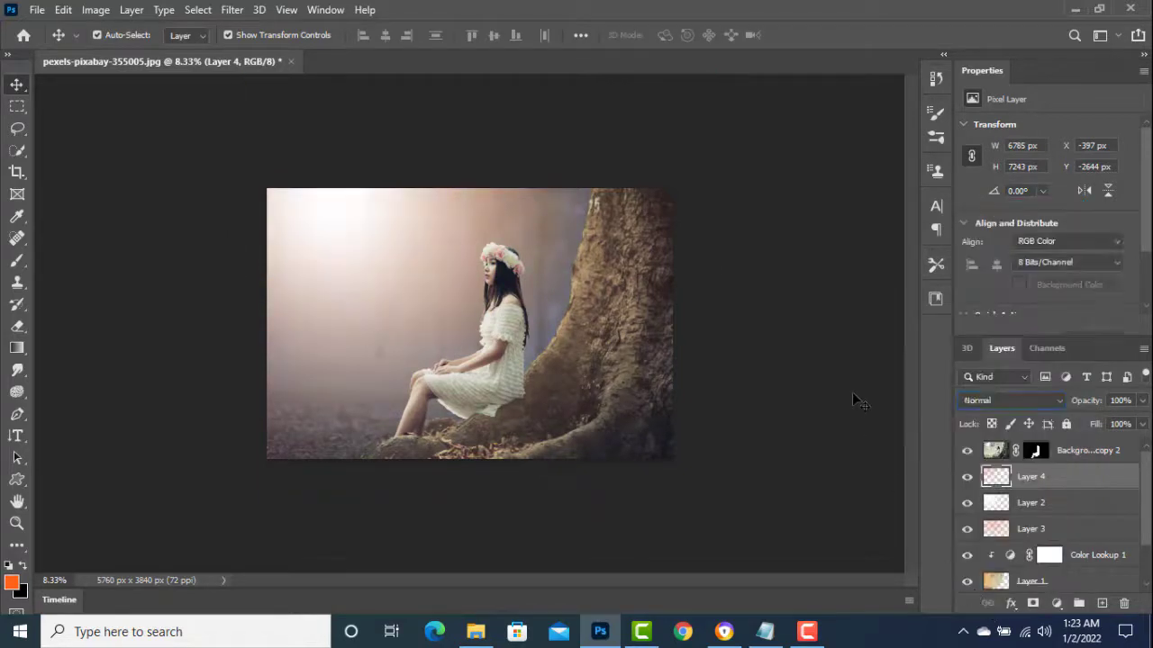
Step: Group all layers from Background copy up to Background copy 2, leaving out the locked Background
{"action": "left_click", "coordinate": [1085, 453]}
{"action": "scroll", "coordinate": [1076, 477], "scroll_direction": "down", "scroll_amount": 2}
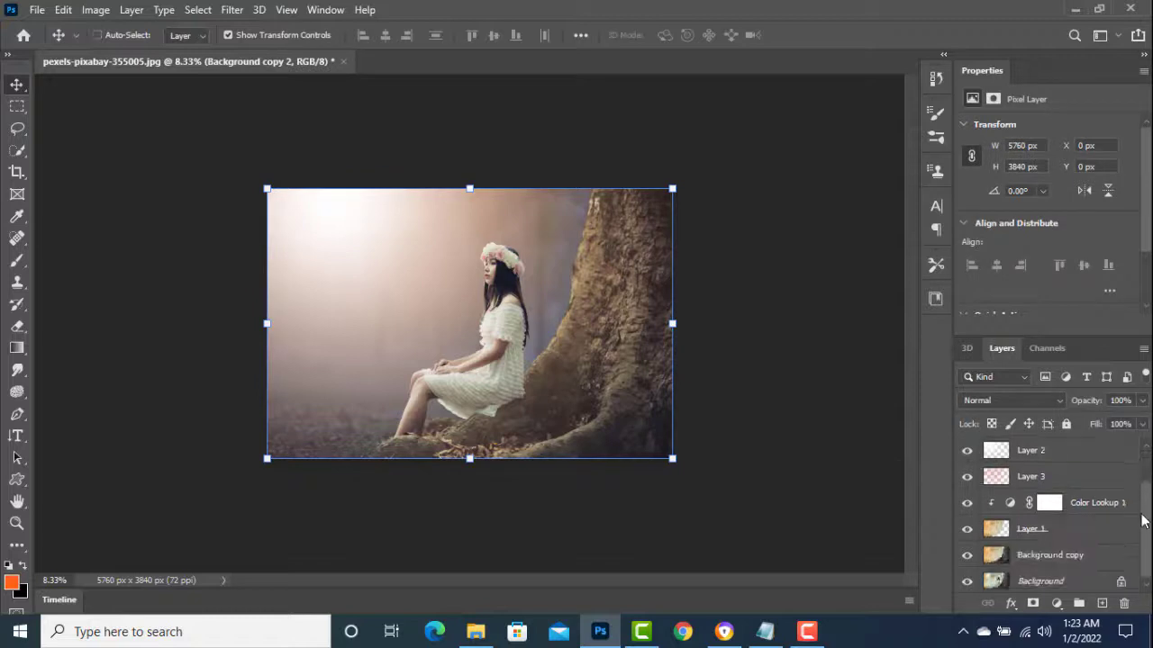
{"action": "left_click", "coordinate": [1048, 562]}
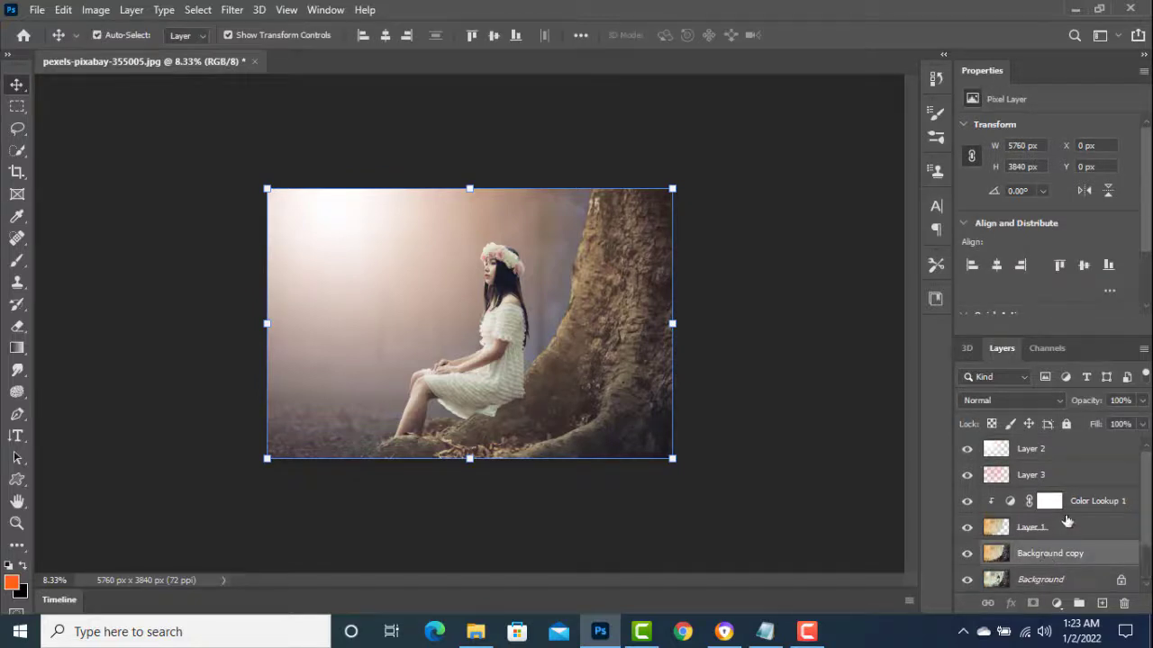
{"action": "scroll", "coordinate": [1067, 504], "scroll_direction": "up", "scroll_amount": 2}
{"action": "left_click", "coordinate": [1070, 451], "text": "shift"}
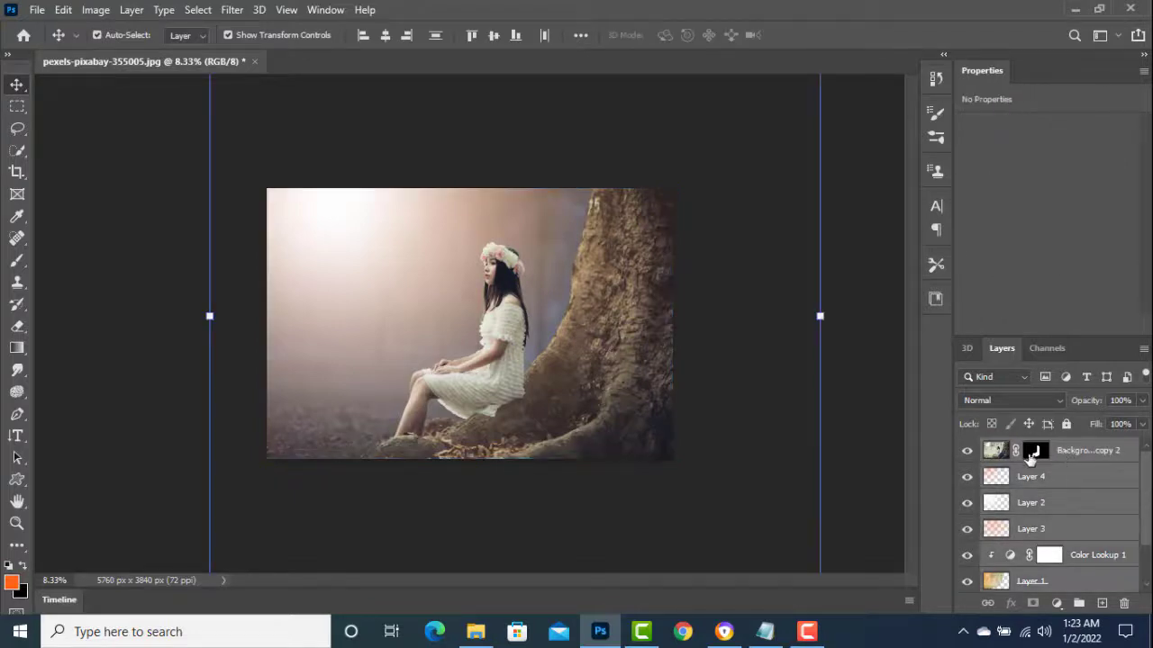
{"action": "key", "text": "ctrl+e"}
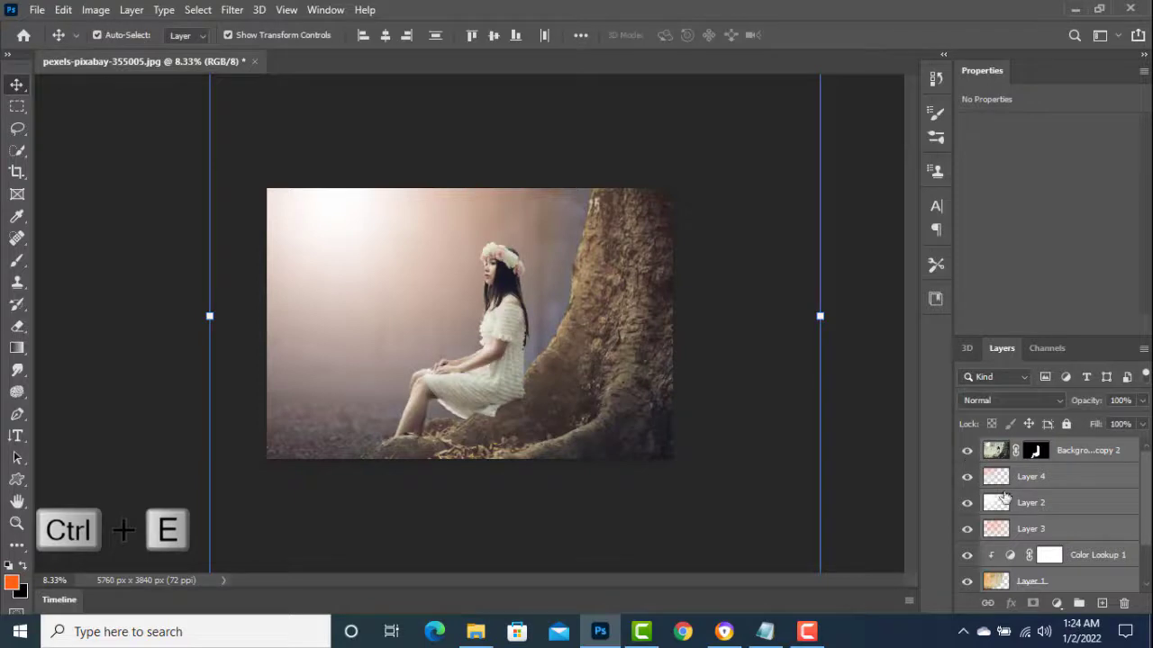
{"action": "key", "text": "ctrl+g"}
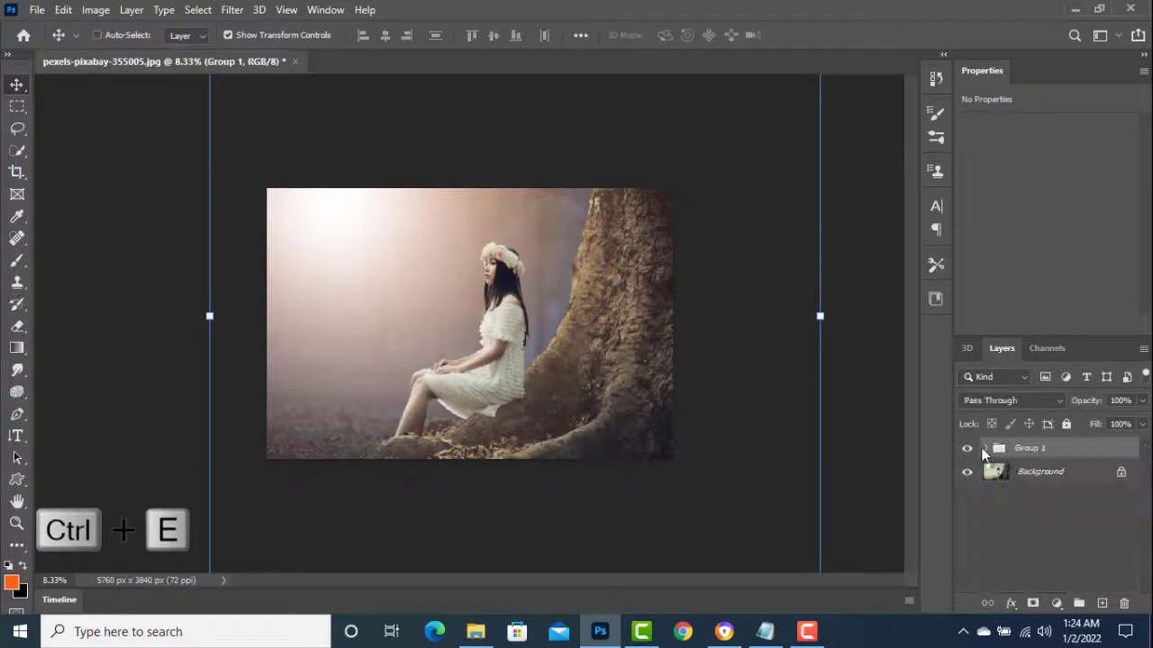
Step: Toggle the layer group's visibility to compare the edited scene with the original photo
{"action": "left_click", "coordinate": [967, 449]}
{"action": "left_click", "coordinate": [967, 449]}
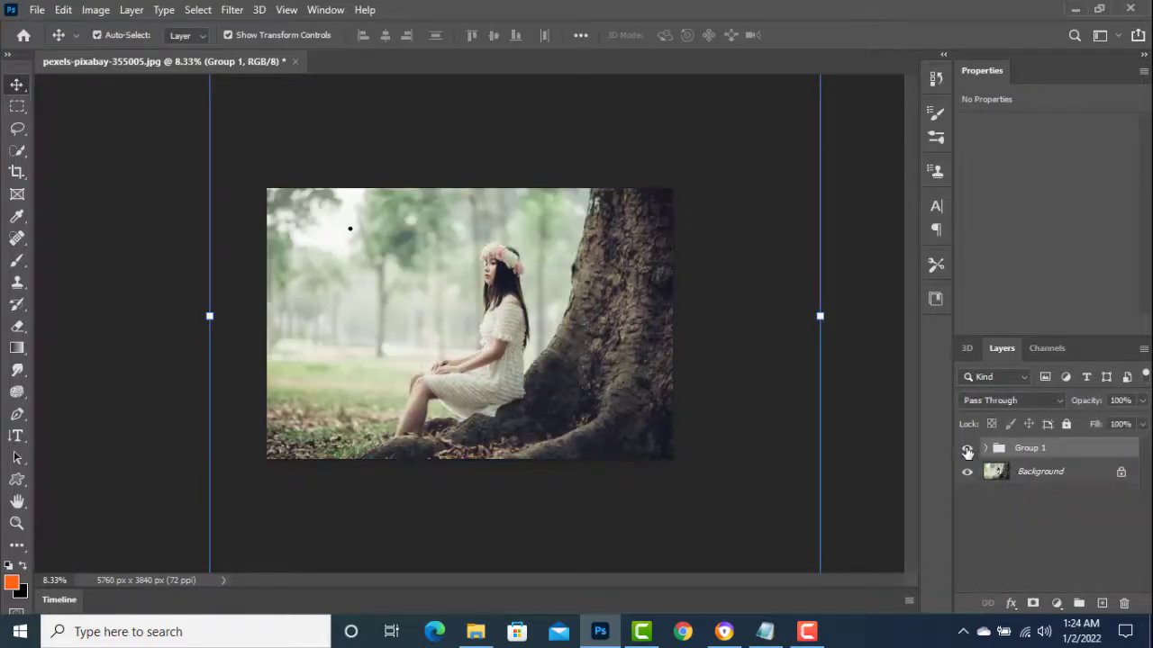
{"action": "left_click", "coordinate": [968, 449]}
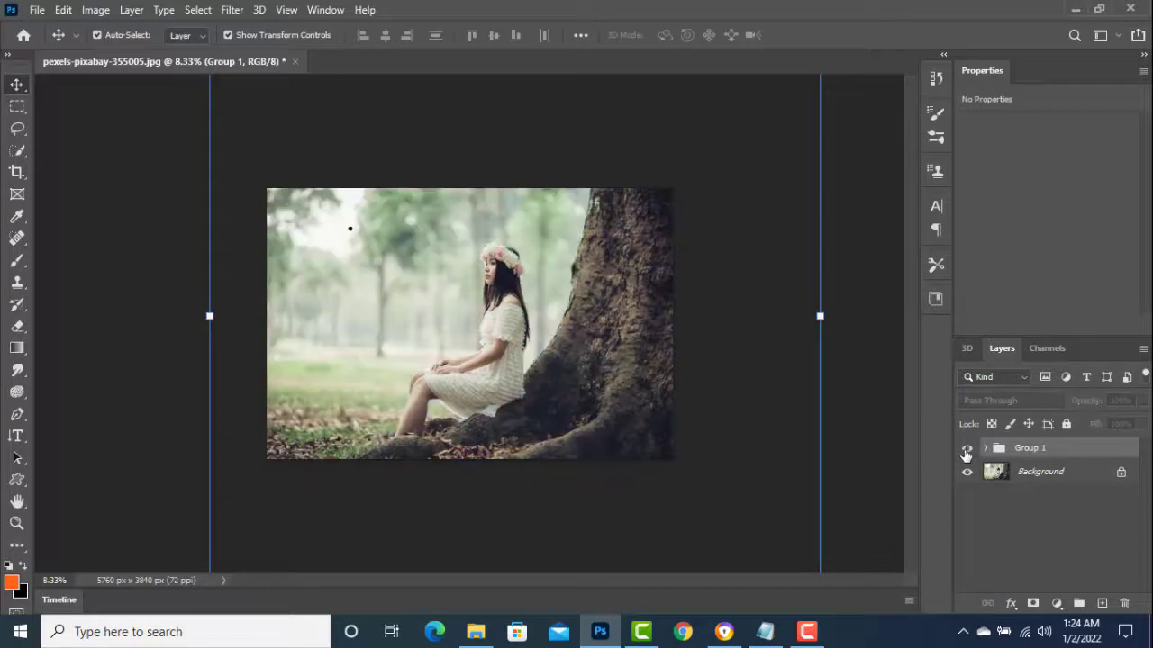